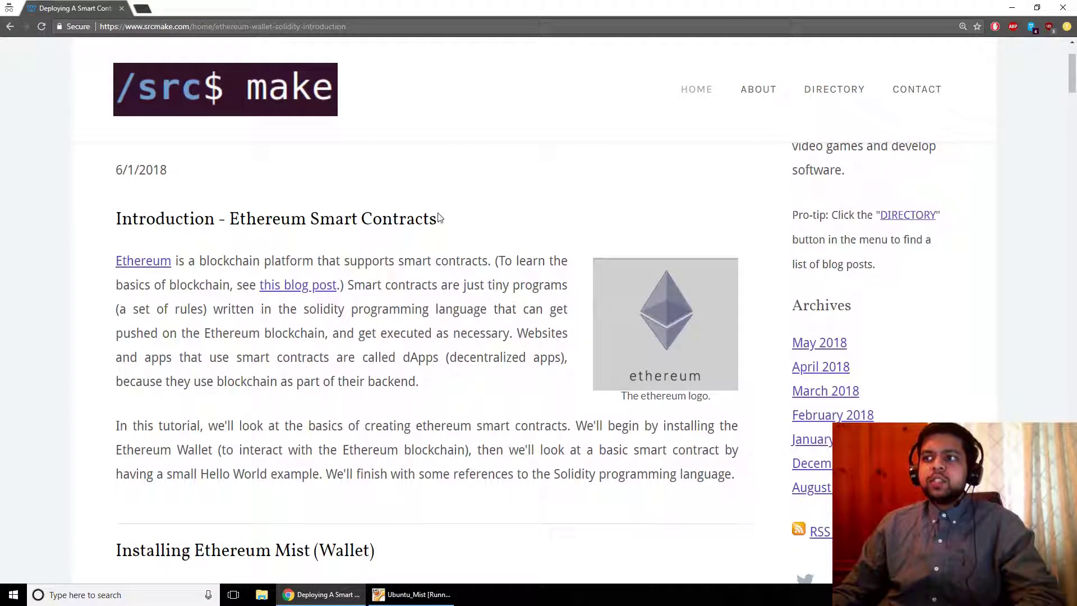
# Step: Read the blog post's introduction to Ethereum smart contracts through to the section on installing Ethereum Mist (Wallet)
pyautogui.doubleClick(279, 219)
pyautogui.doubleClick(225, 261)
pyautogui.click(225, 261)
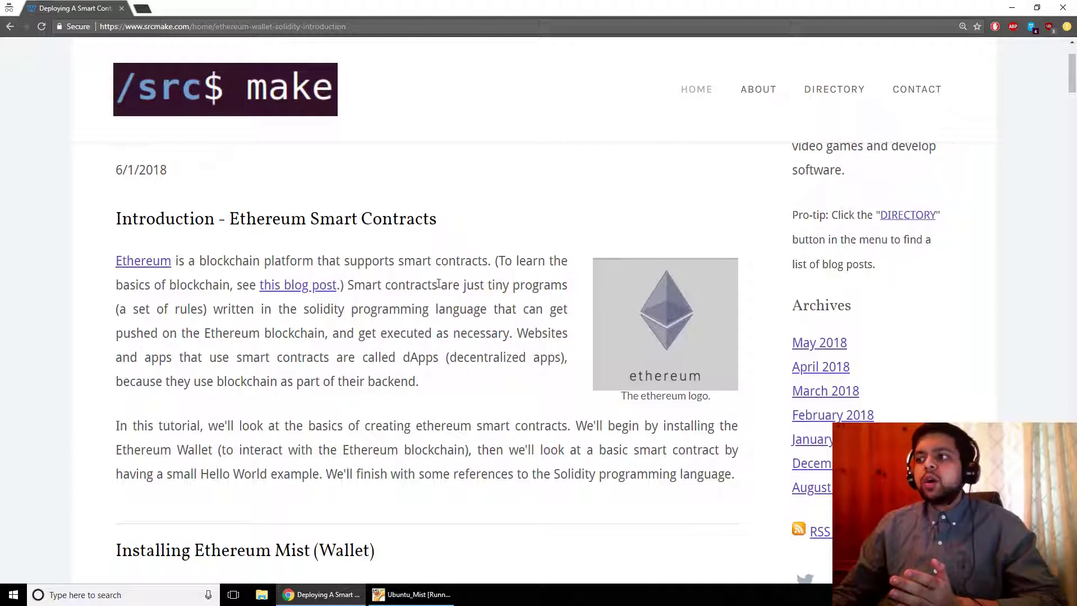
pyautogui.tripleClick(350, 303)
pyautogui.click(391, 301)
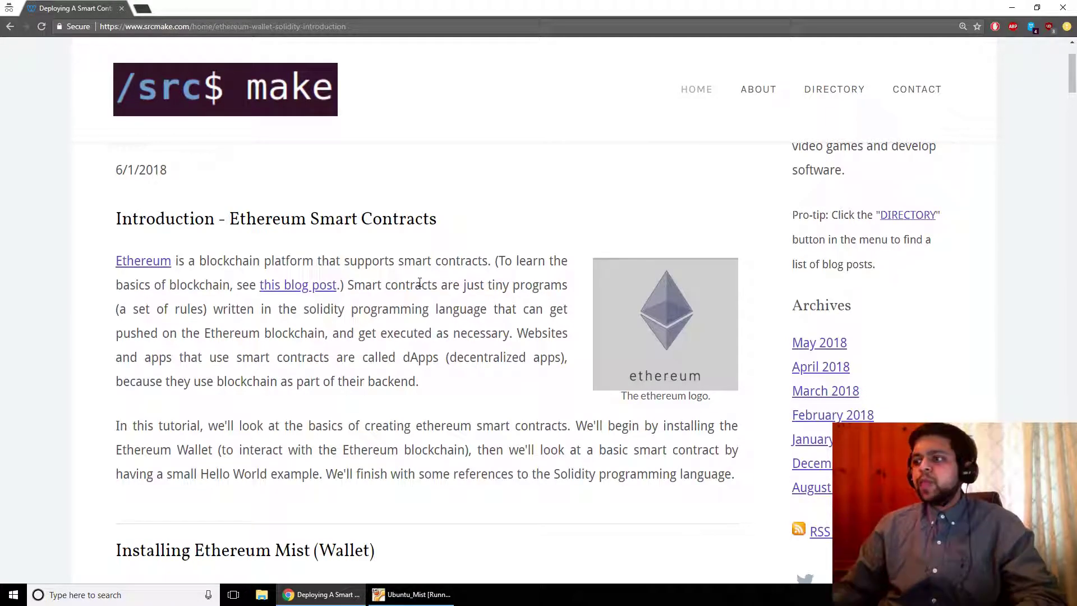
pyautogui.moveTo(1070, 76); pyautogui.dragTo(1069, 105)
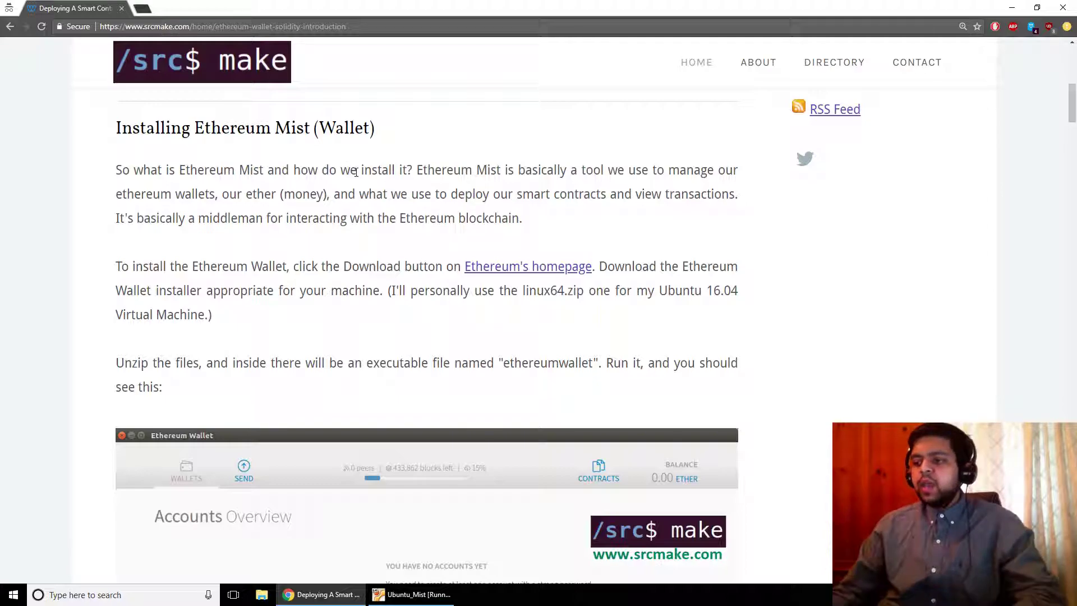
# Step: Switch to the Ubuntu_Mist virtual machine in VirtualBox and display it in full-screen mode
pyautogui.click(420, 599)
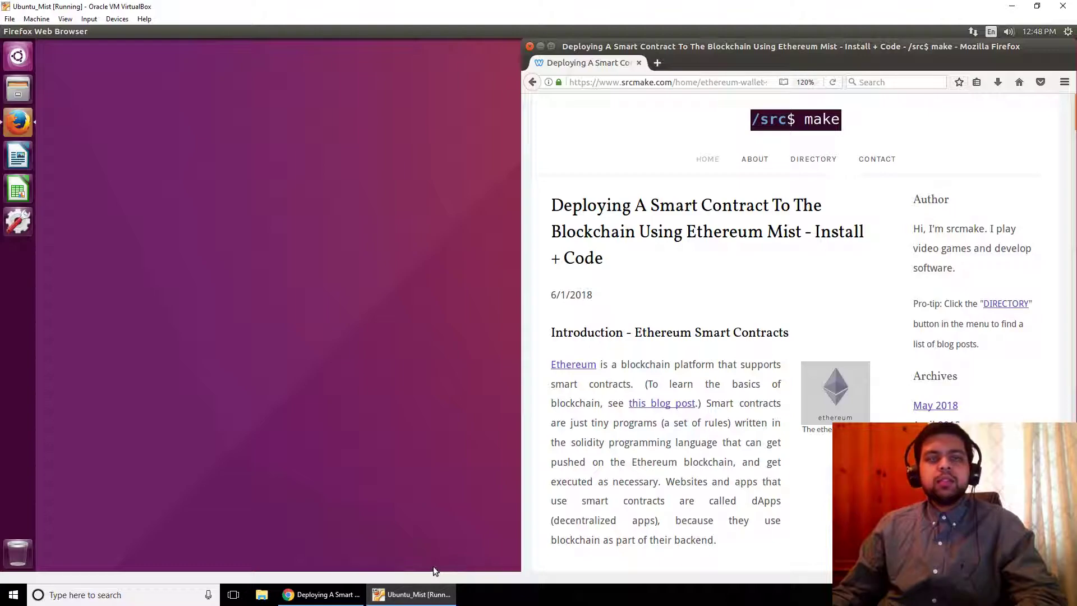
pyautogui.click(66, 19)
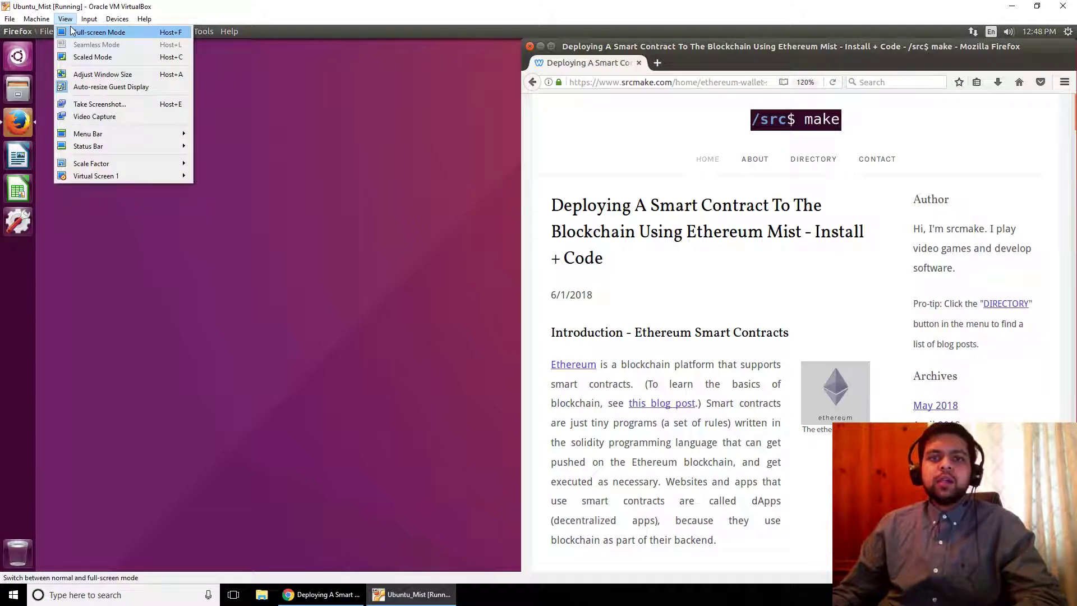
pyautogui.click(82, 34)
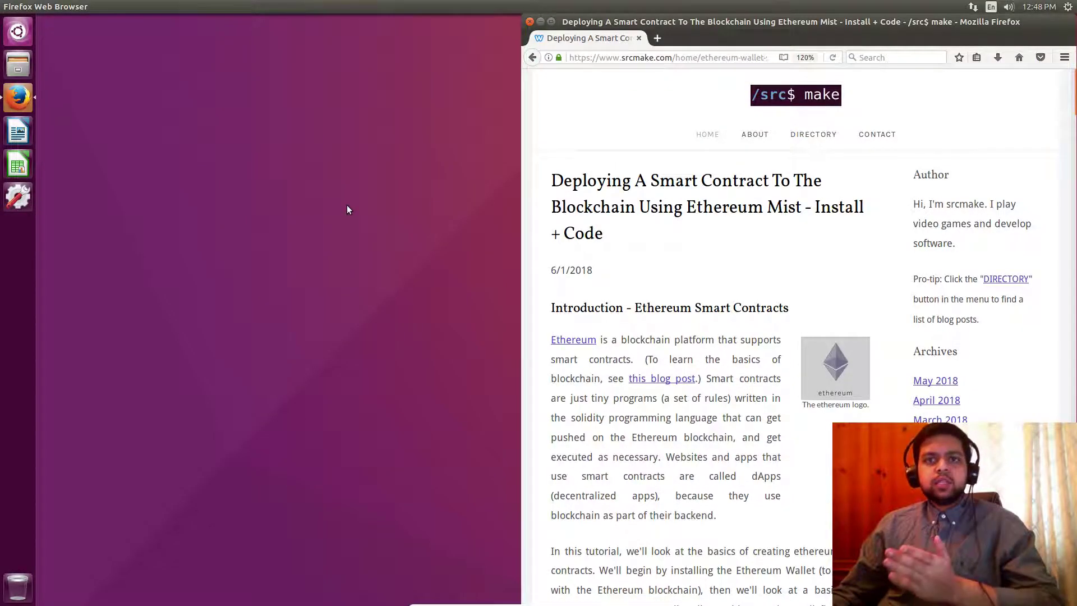
# Step: Reload the blog post and open the Ethereum's homepage link from its install section in a new browser tab
pyautogui.moveTo(1074, 101); pyautogui.dragTo(1071, 155)
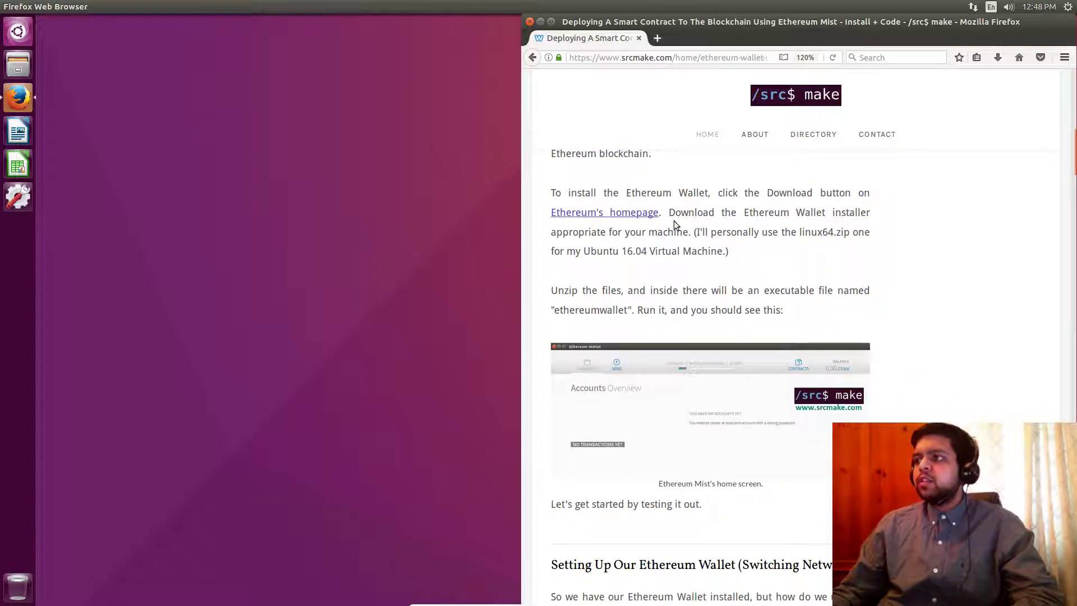
pyautogui.click(832, 57)
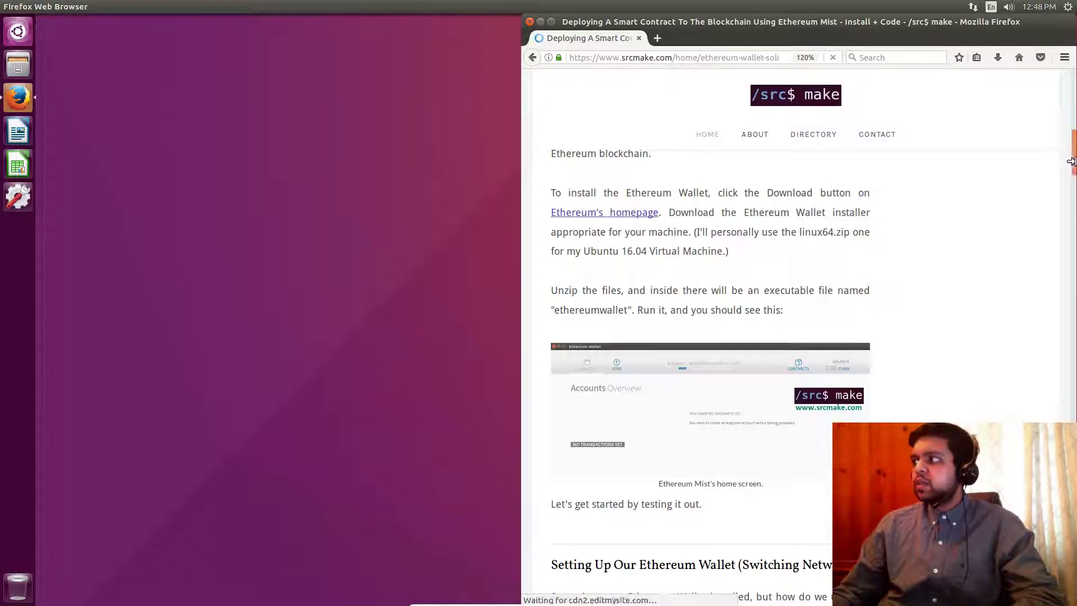
pyautogui.moveTo(1074, 174); pyautogui.dragTo(1067, 142)
pyautogui.scroll(-1, 842, 241)
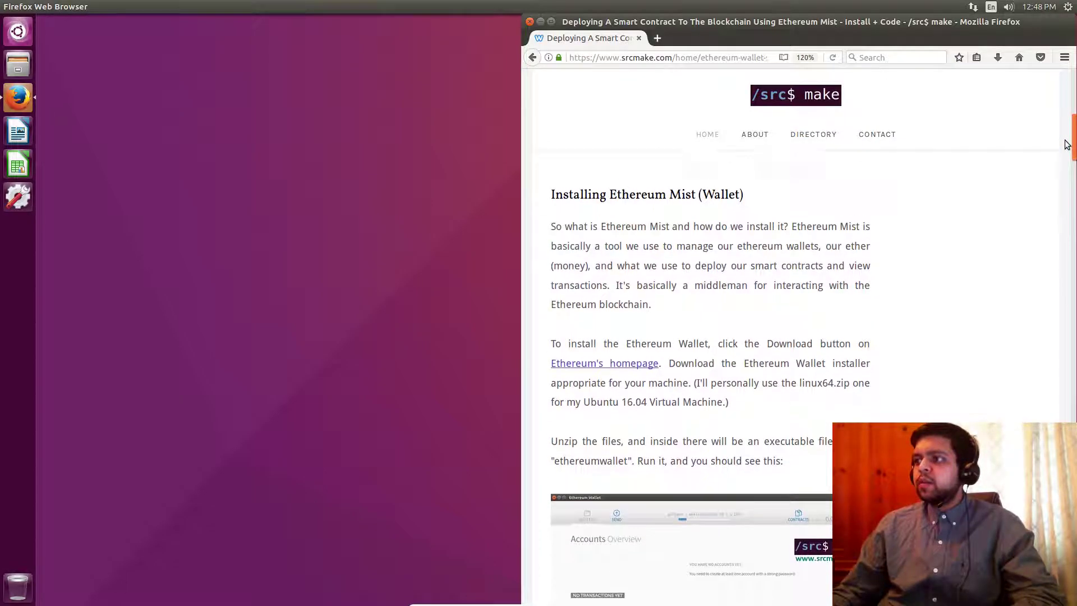
pyautogui.rightClick(646, 350)
pyautogui.click(701, 355)
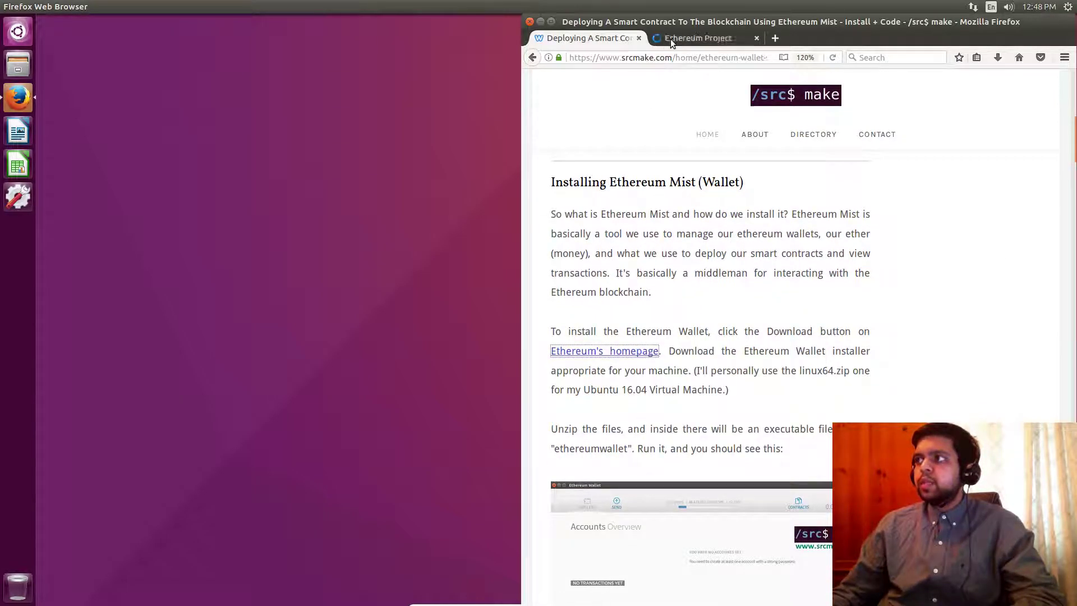
pyautogui.click(670, 39)
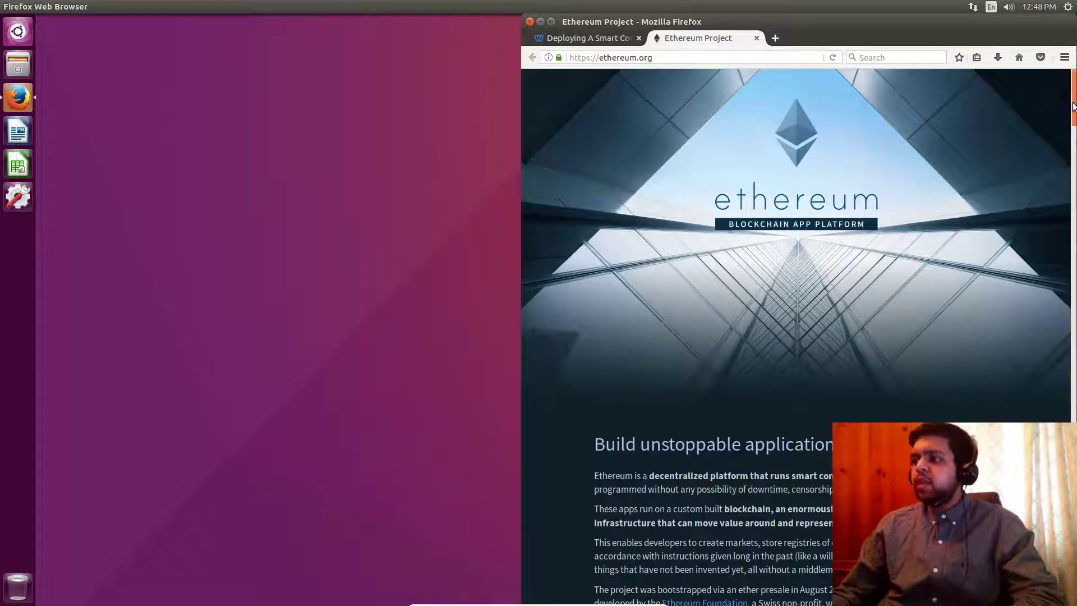
# Step: Request the Ethereum Wallet for Linux download on ethereum.org and agree to the security and legal warnings
pyautogui.scroll(-3, 1071, 129)
pyautogui.scroll(-15, 1074, 131)
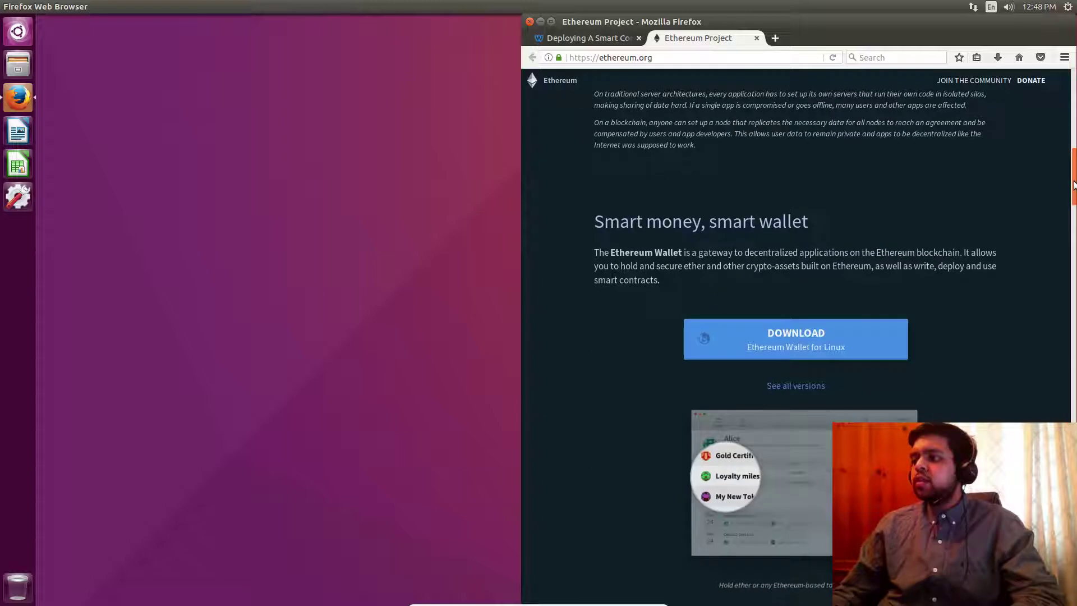
pyautogui.click(794, 337)
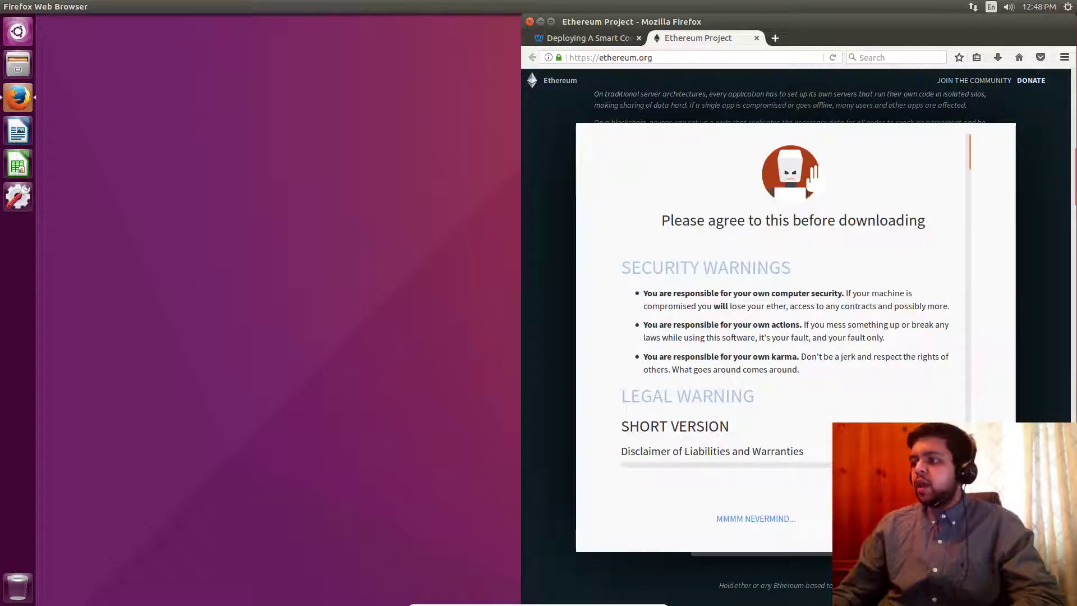
pyautogui.click(886, 518)
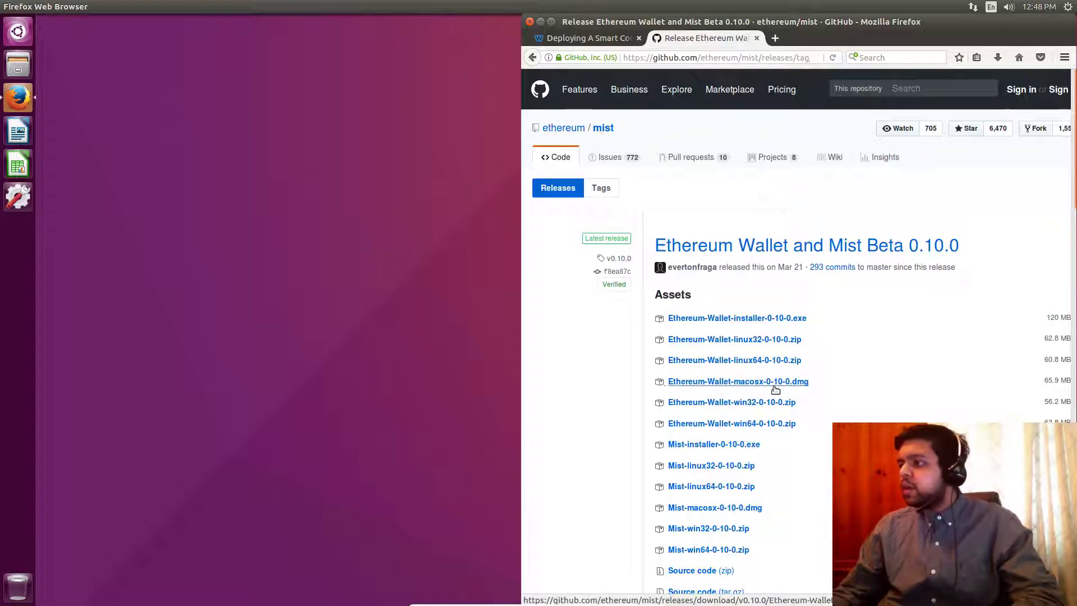
# Step: Widen the browser window and download Ethereum-Wallet-linux64-0-10-0.zip from the GitHub release assets, saving the file
pyautogui.moveTo(522, 373); pyautogui.dragTo(316, 375)
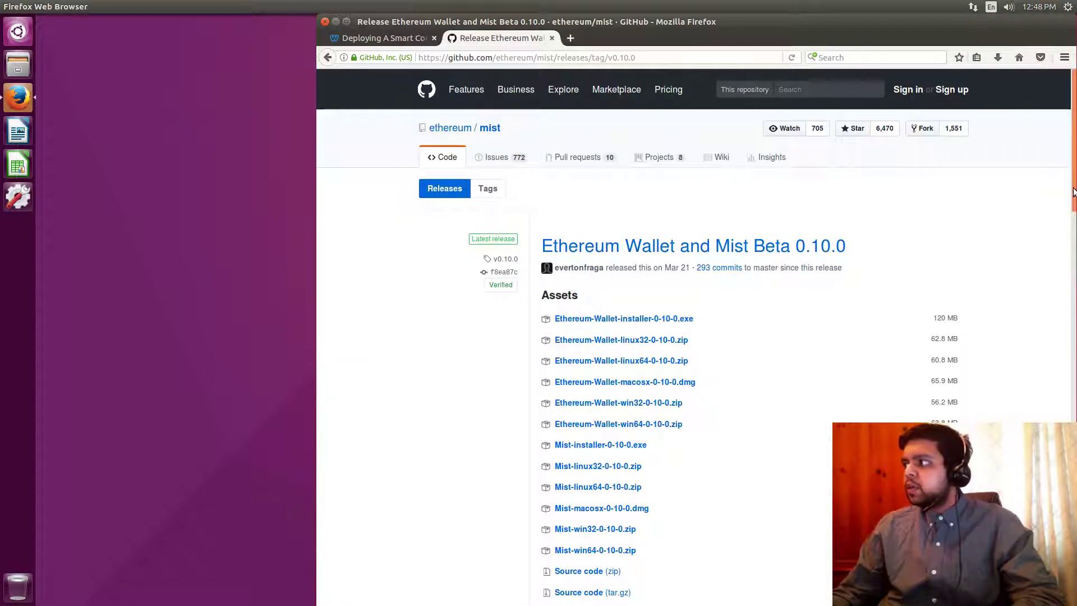
pyautogui.scroll(-1, 1072, 202)
pyautogui.scroll(-3, 1073, 202)
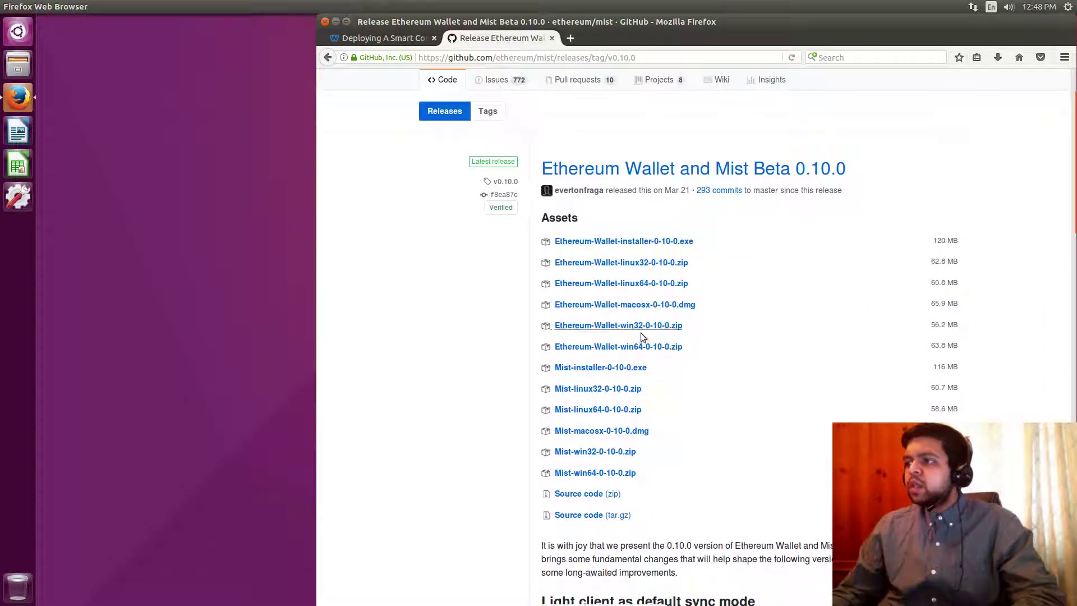
pyautogui.click(624, 285)
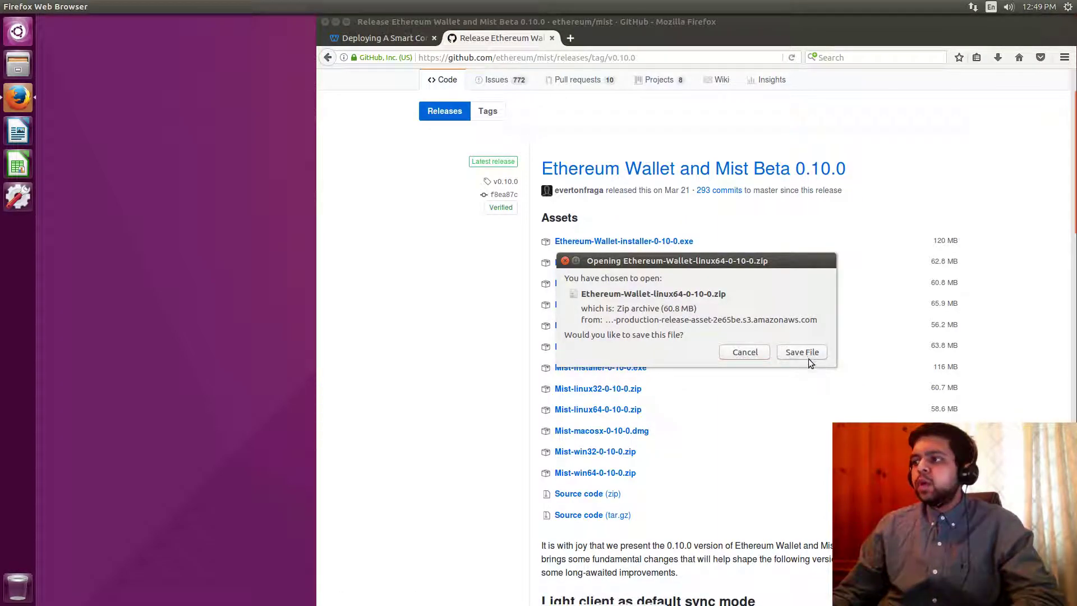
pyautogui.press('Return')
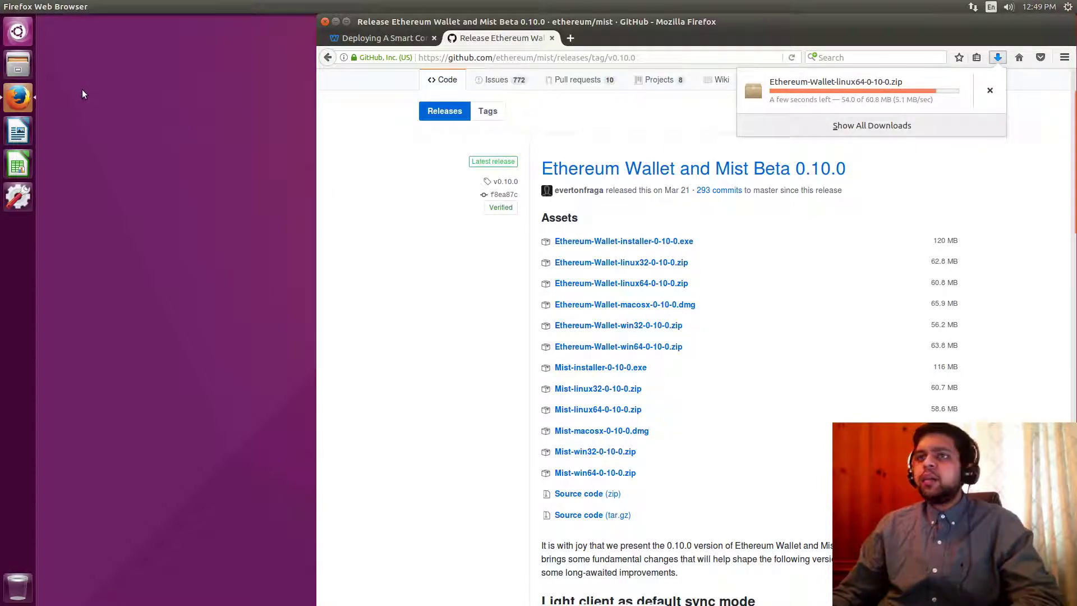
pyautogui.press('Escape')
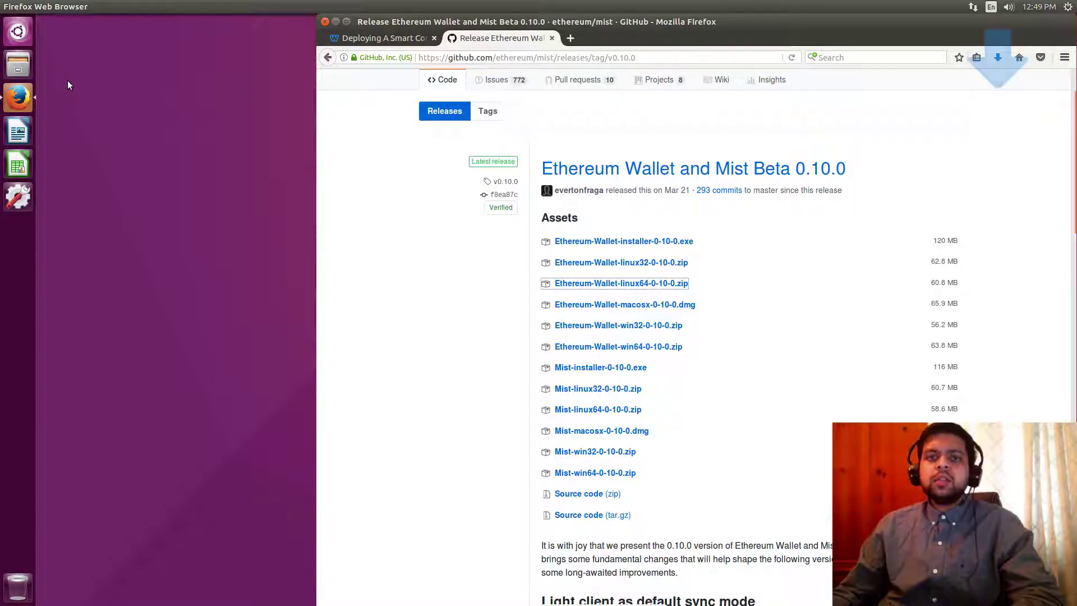
# Step: Extract all files of Ethereum-Wallet-linux64-0-10-0.zip into the Downloads folder and close the archive manager
pyautogui.click(23, 66)
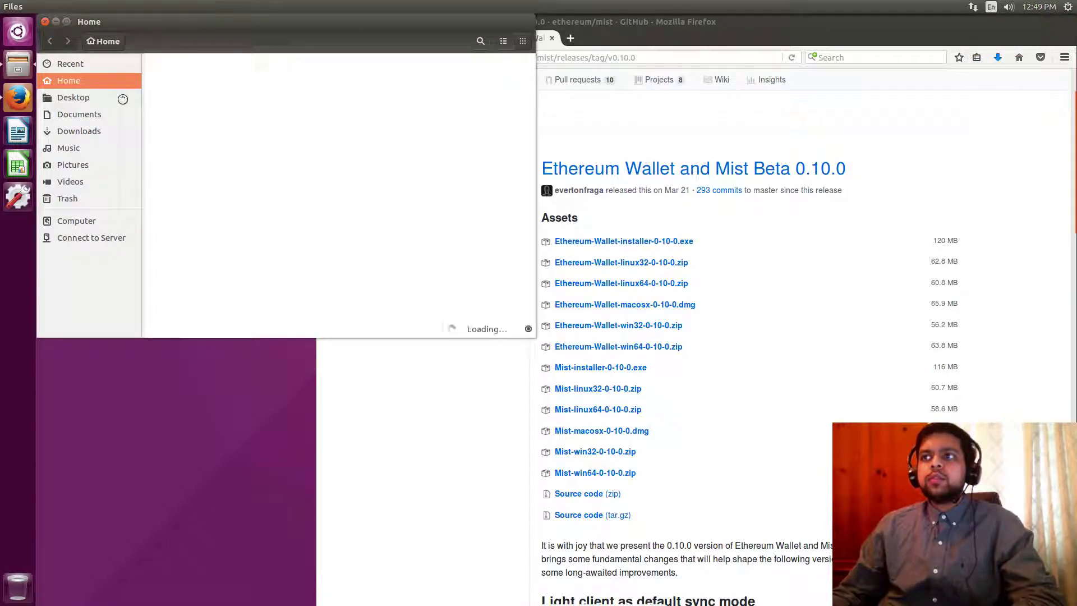
pyautogui.click(82, 131)
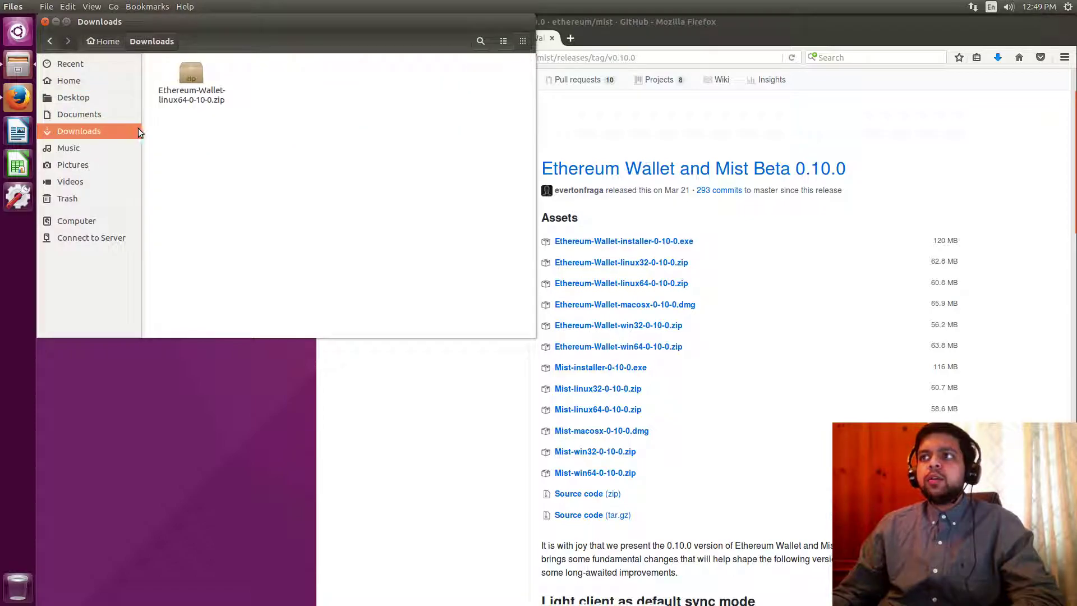
pyautogui.doubleClick(201, 100)
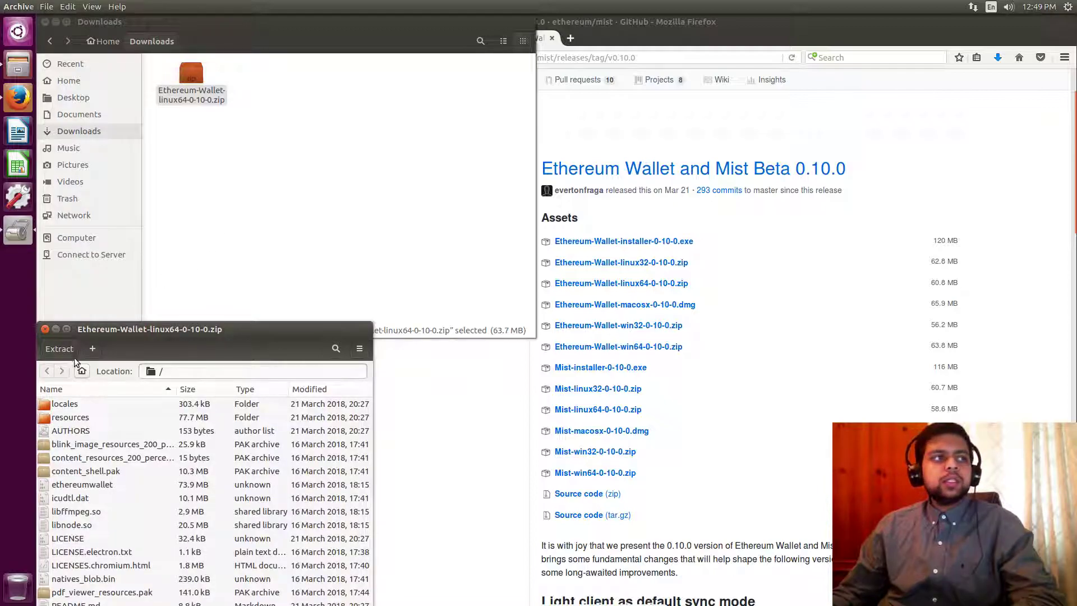
pyautogui.click(66, 354)
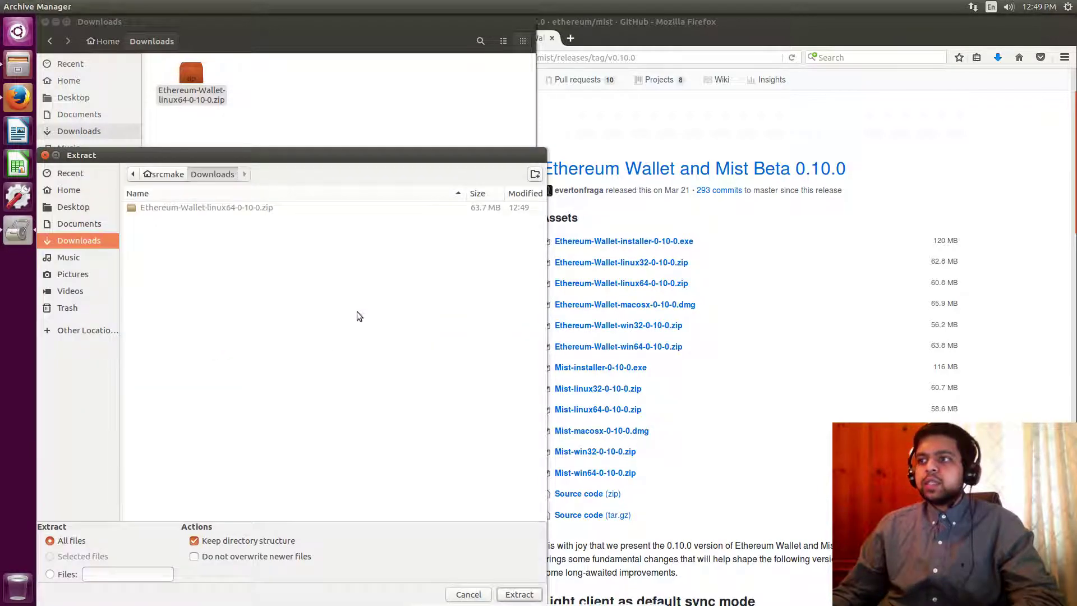
pyautogui.click(513, 594)
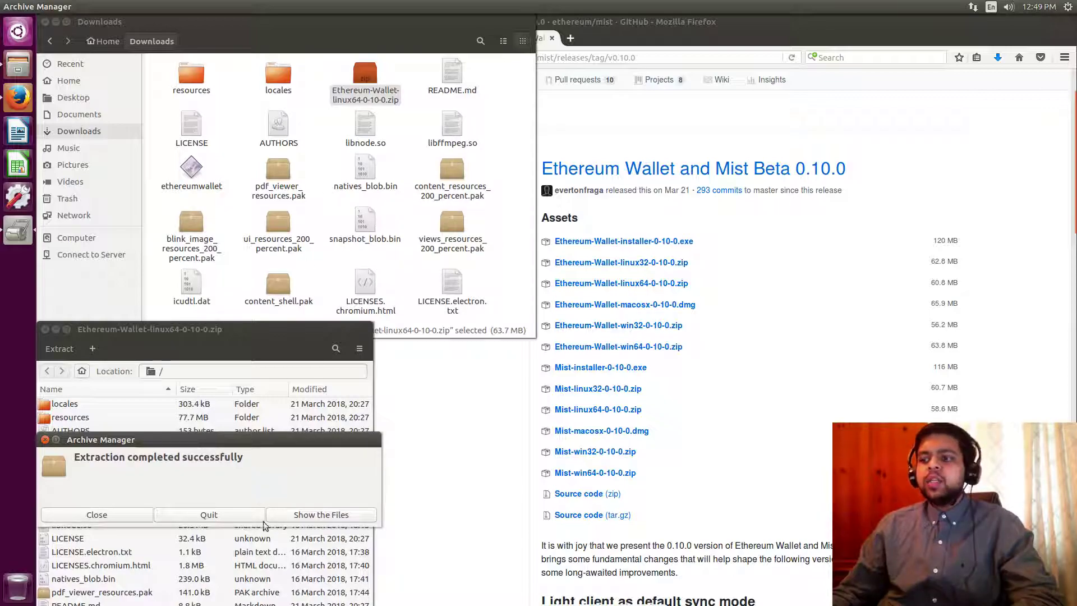
pyautogui.click(45, 440)
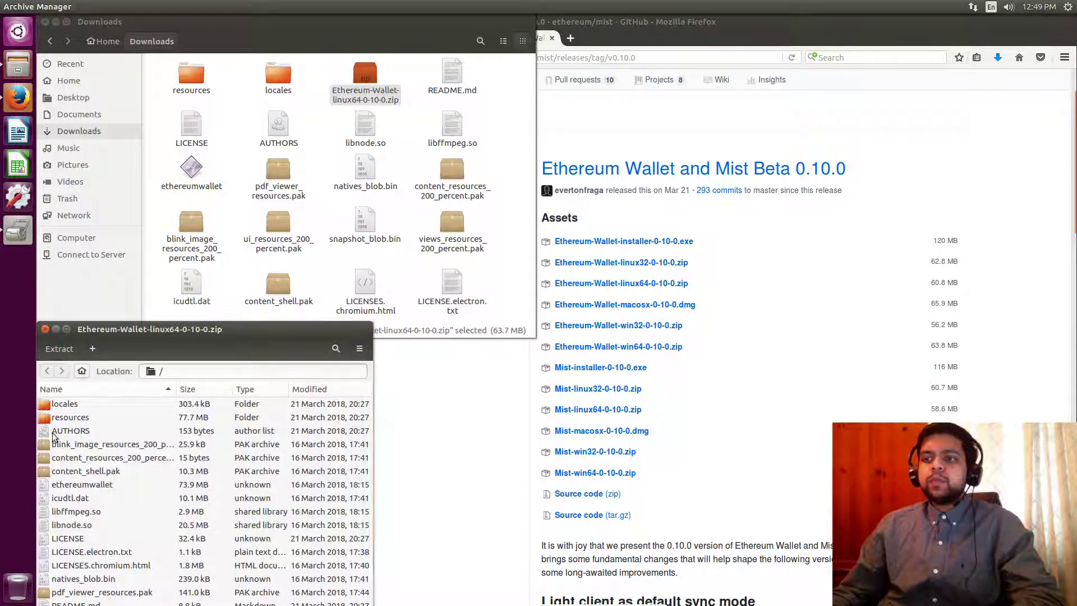
pyautogui.click(45, 330)
# Step: Run the extracted ethereumwallet executable, launch the application without waiting for the node sync, and reposition its window
pyautogui.click(191, 168)
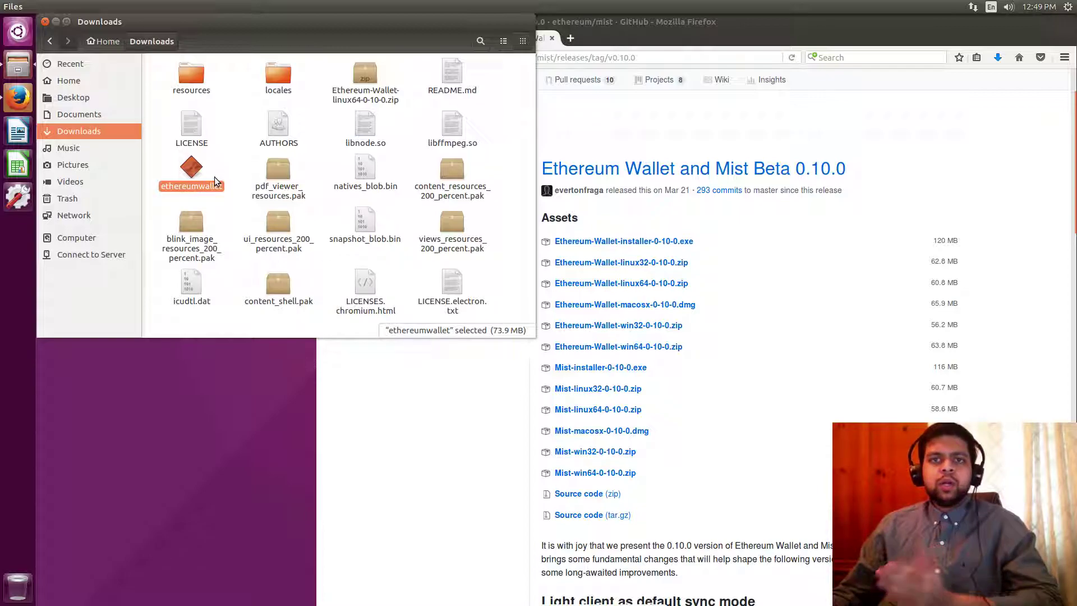
pyautogui.doubleClick(183, 179)
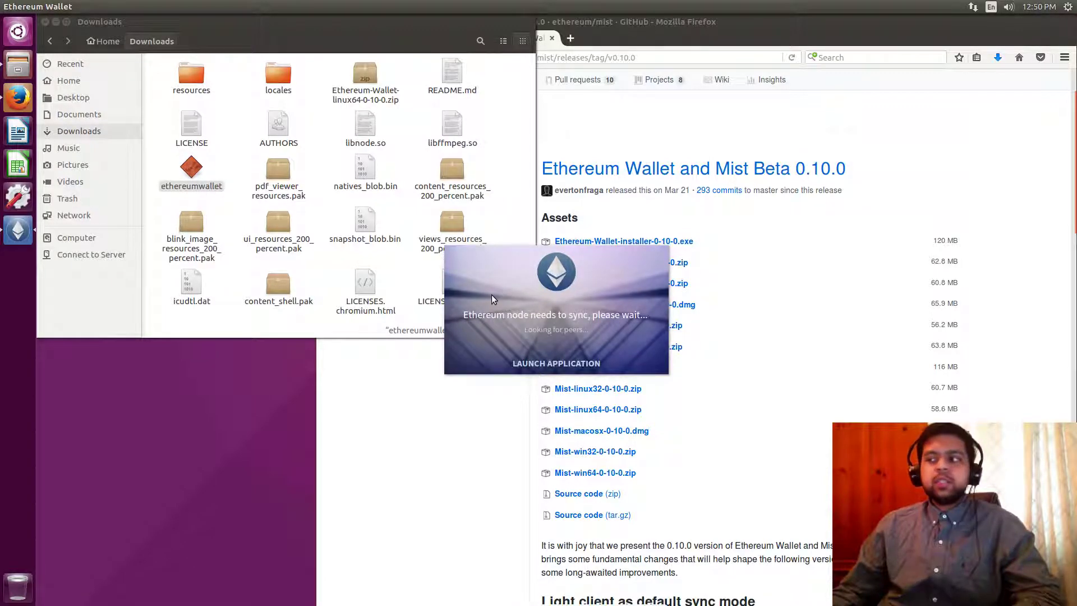
pyautogui.click(559, 363)
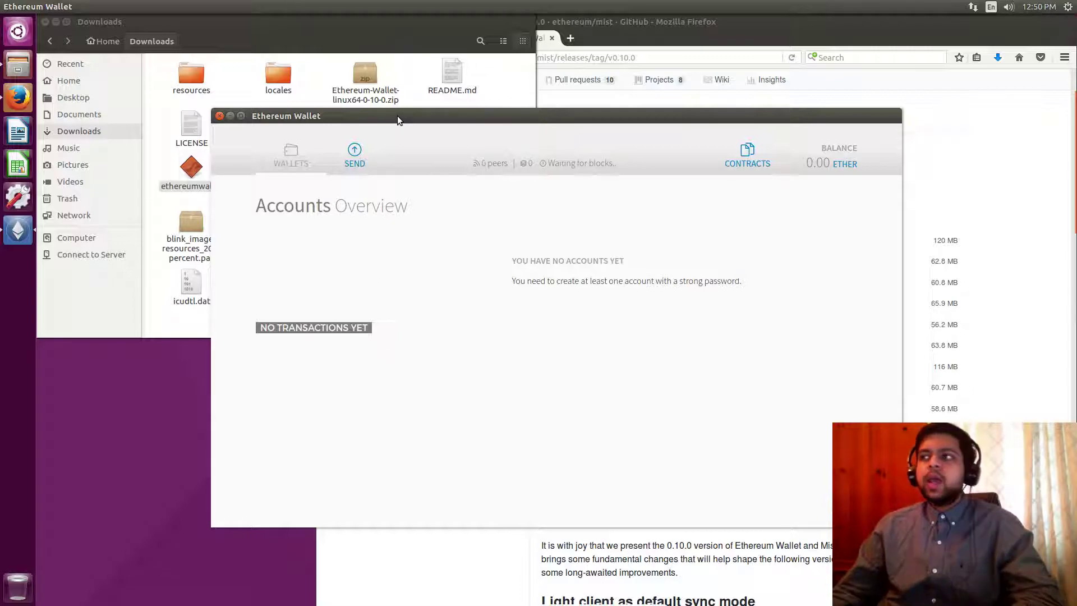
pyautogui.moveTo(397, 116); pyautogui.dragTo(231, 94)
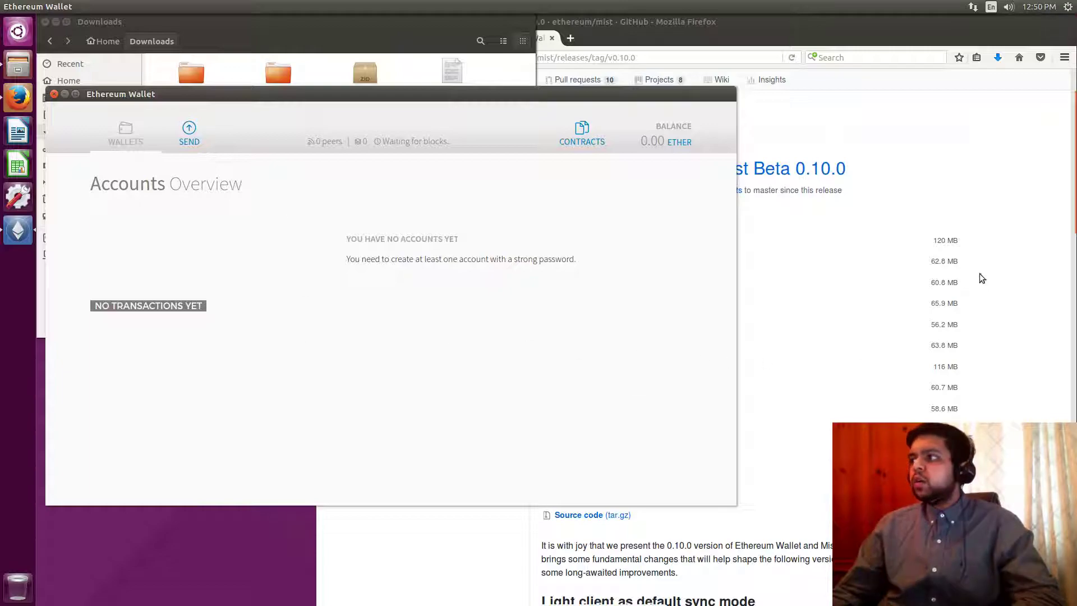
# Step: Return to the blog post in Firefox and read the section on setting up the Ethereum Wallet and switching networks
pyautogui.click(867, 144)
pyautogui.click(399, 37)
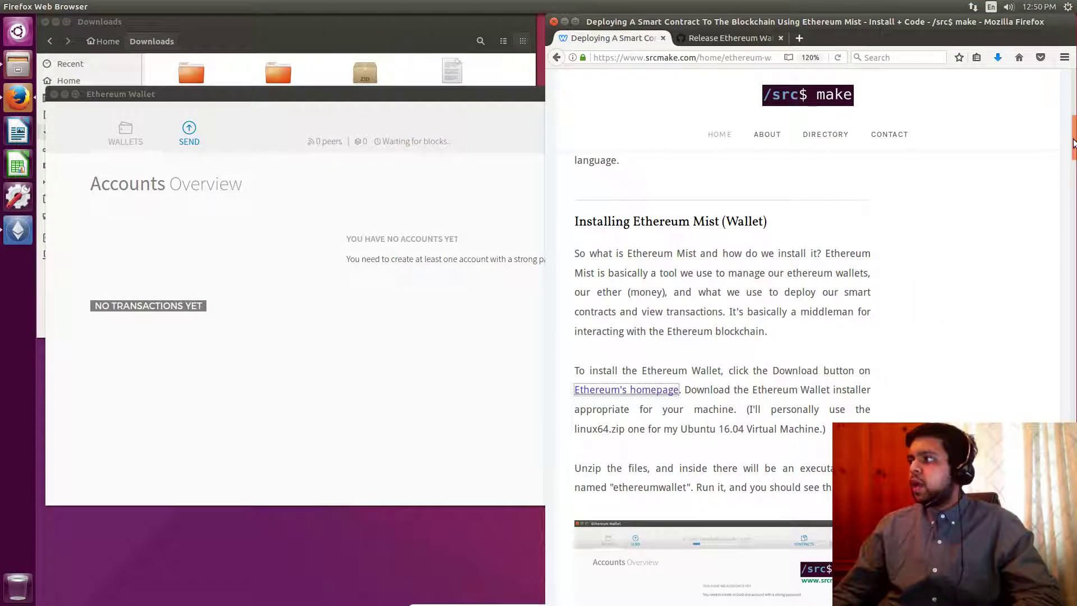
pyautogui.scroll(-4, 1071, 177)
pyautogui.scroll(-5, 1074, 177)
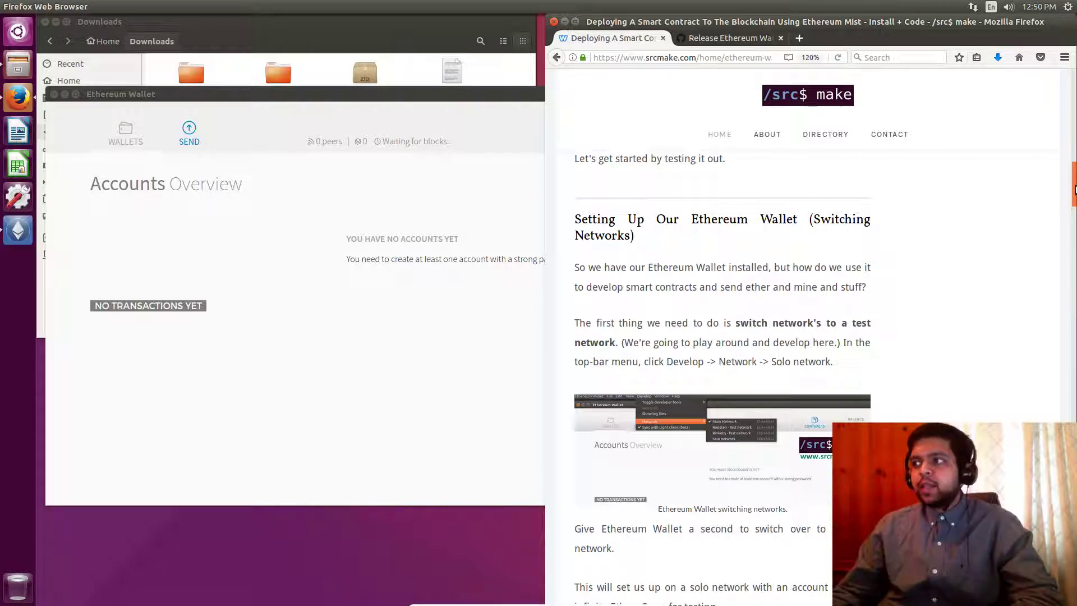
pyautogui.moveTo(1074, 189); pyautogui.dragTo(1074, 192)
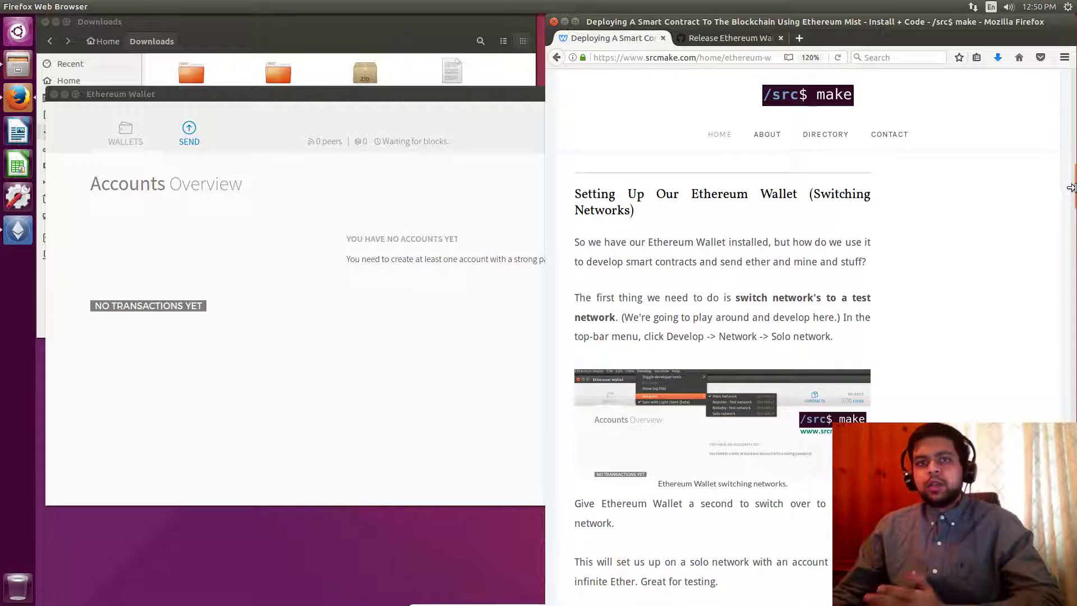
# Step: Switch the Ethereum Wallet from the main network to the Solo network
pyautogui.click(267, 199)
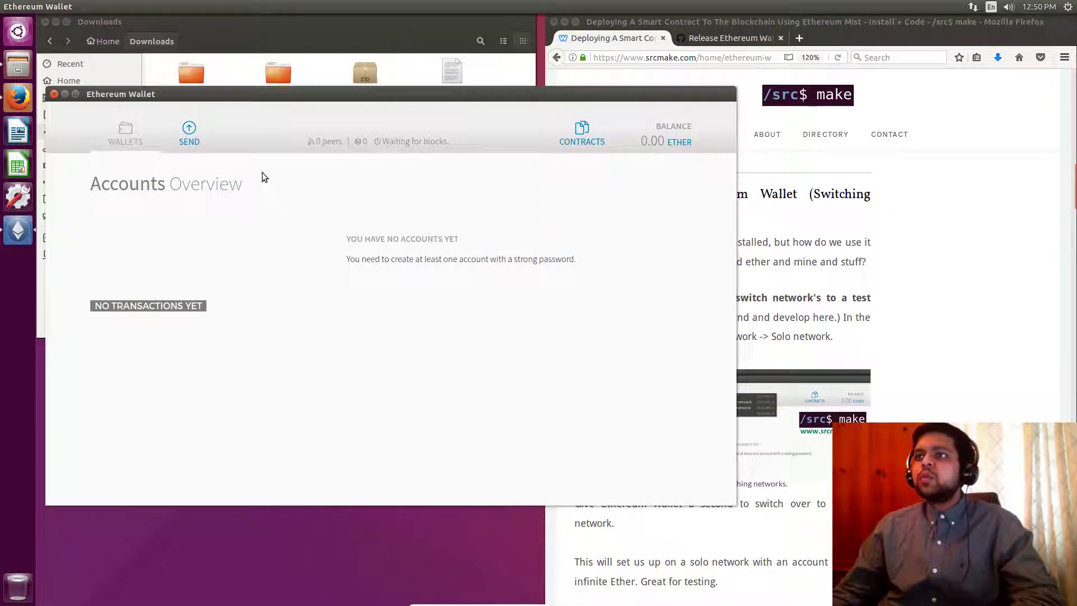
pyautogui.moveTo(131, 5)
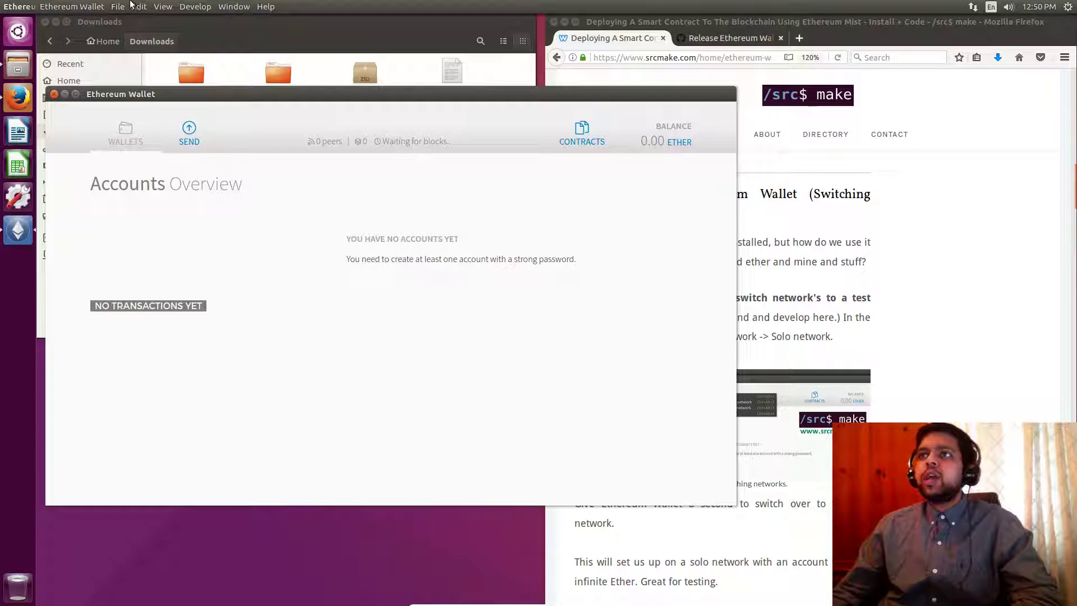
pyautogui.click(194, 6)
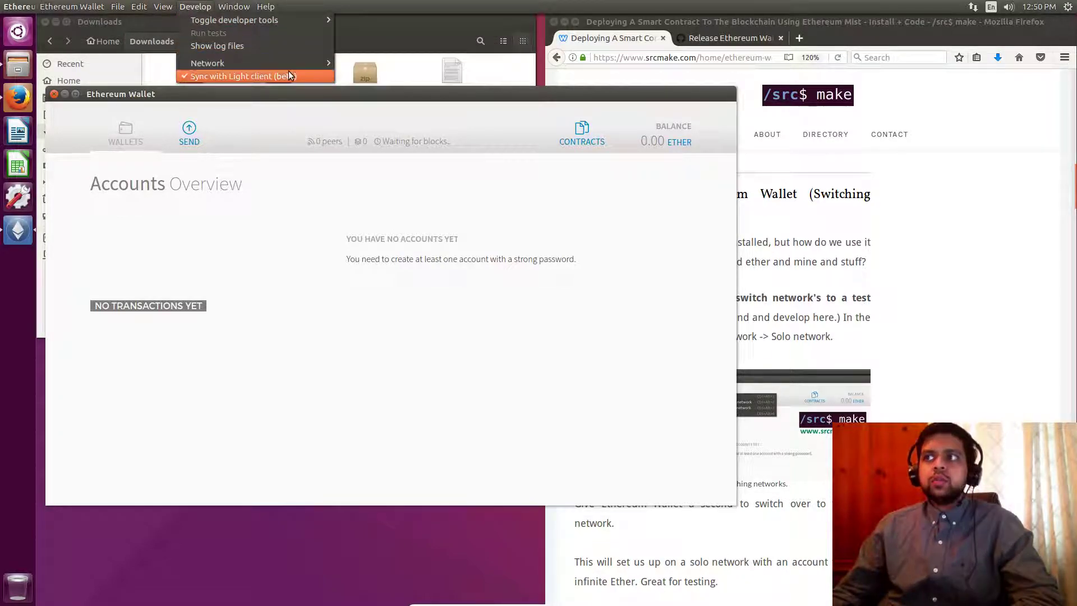
pyautogui.moveTo(295, 65)
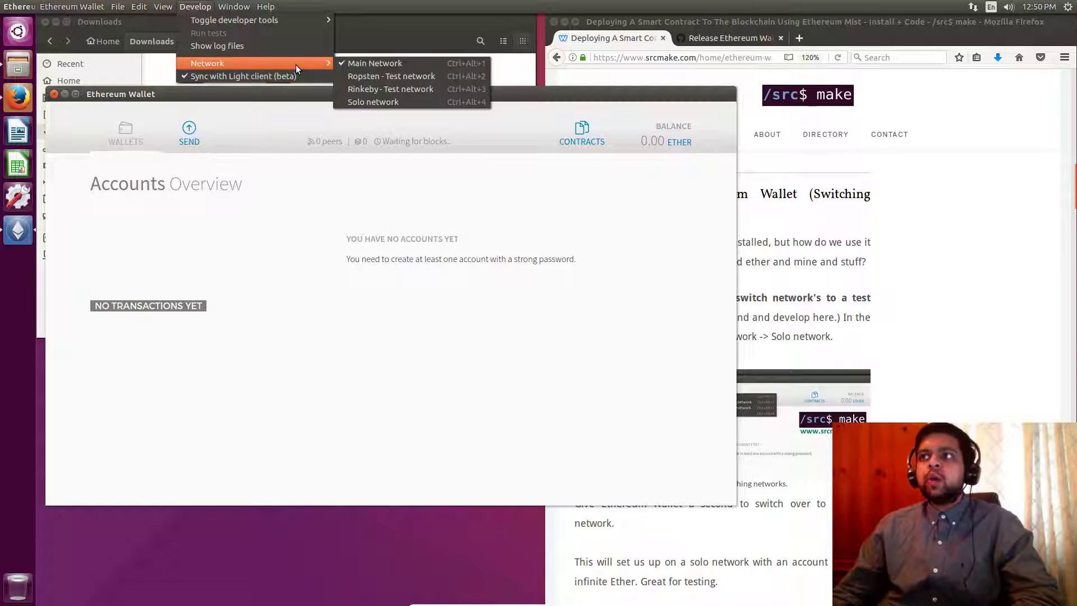
pyautogui.click(378, 98)
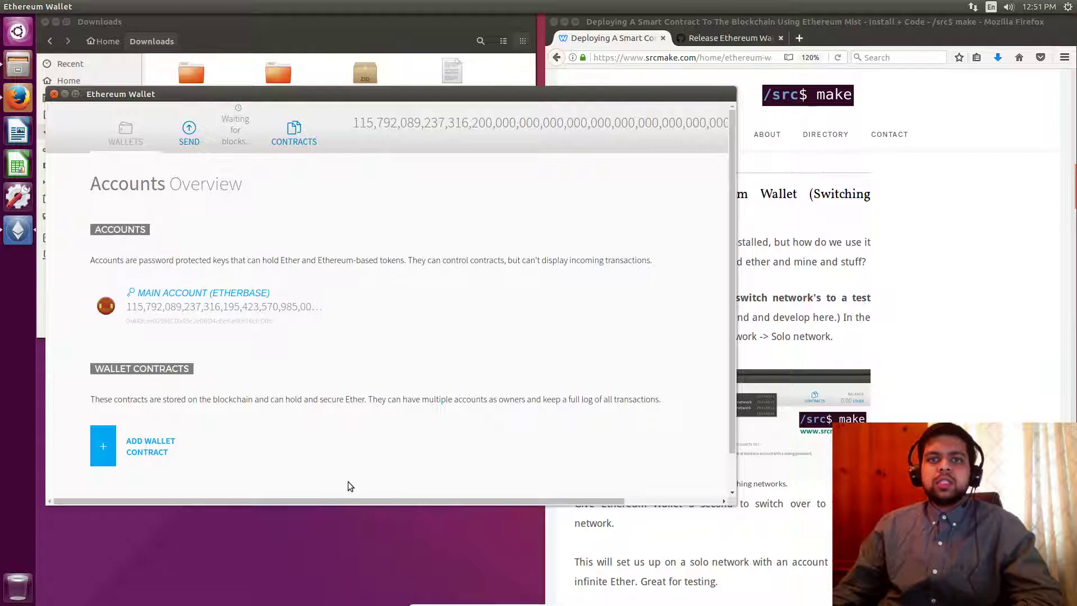
# Step: Read the blog section on creating a wallet in Firefox, and view Ethereum Wallet's Create account dialog without making an account
pyautogui.click(999, 373)
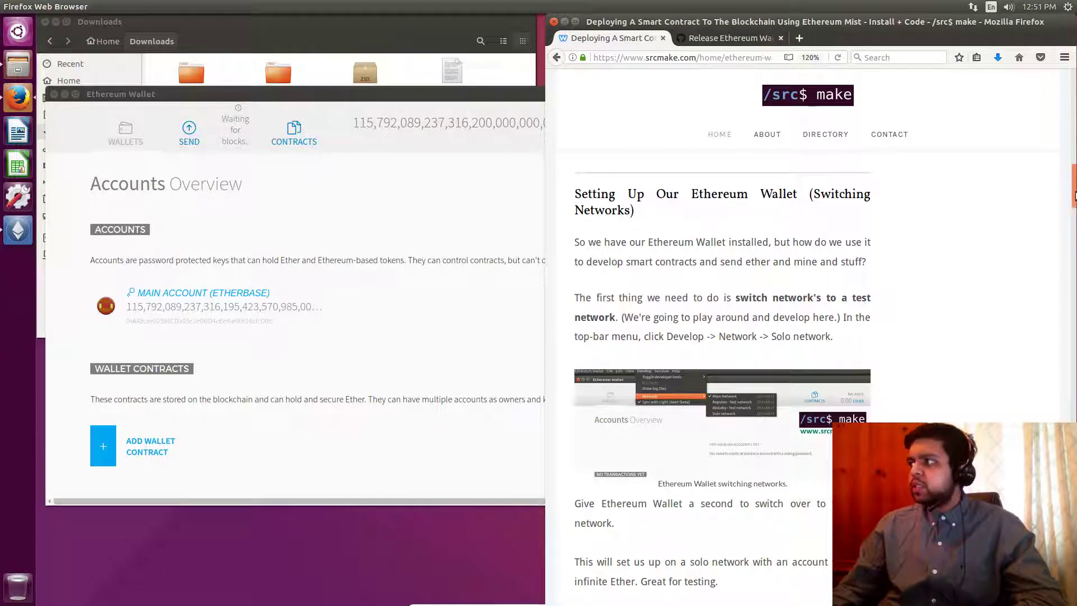
pyautogui.moveTo(1073, 194); pyautogui.dragTo(1073, 262)
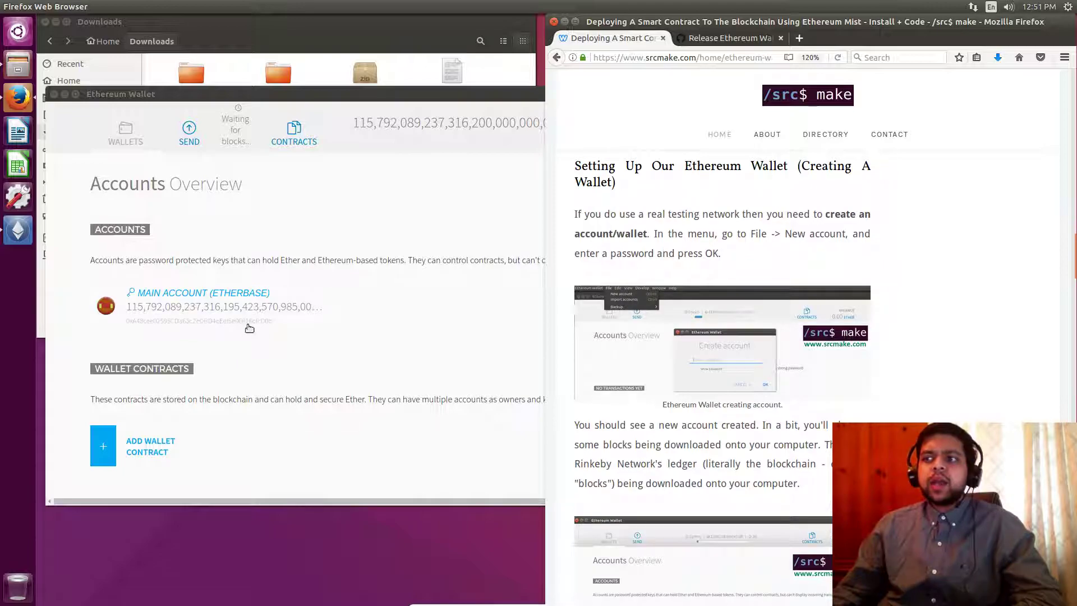
pyautogui.click(406, 356)
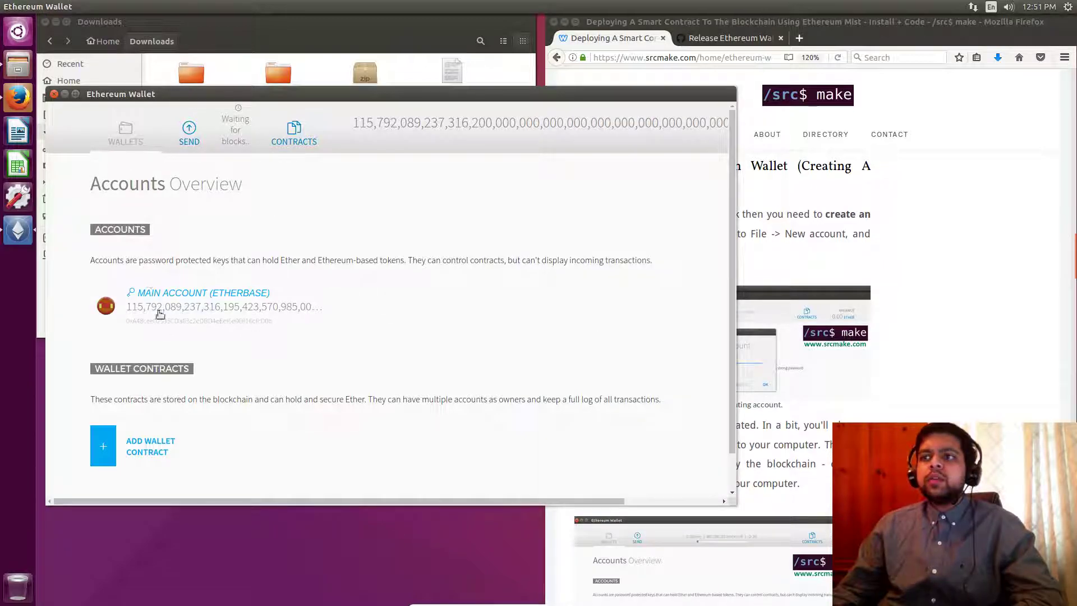
pyautogui.click(85, 5)
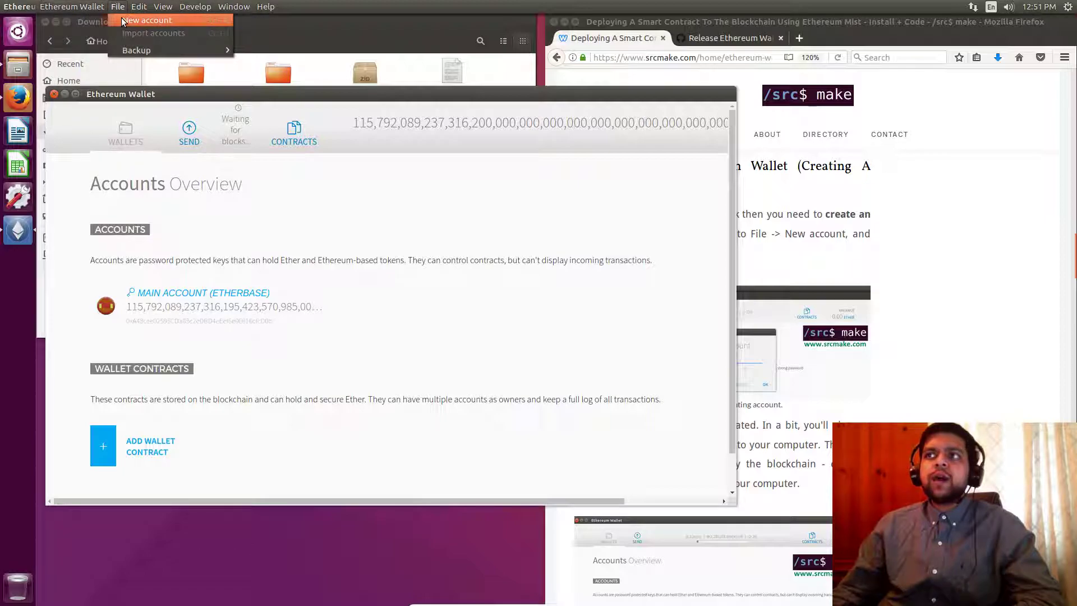
pyautogui.click(140, 20)
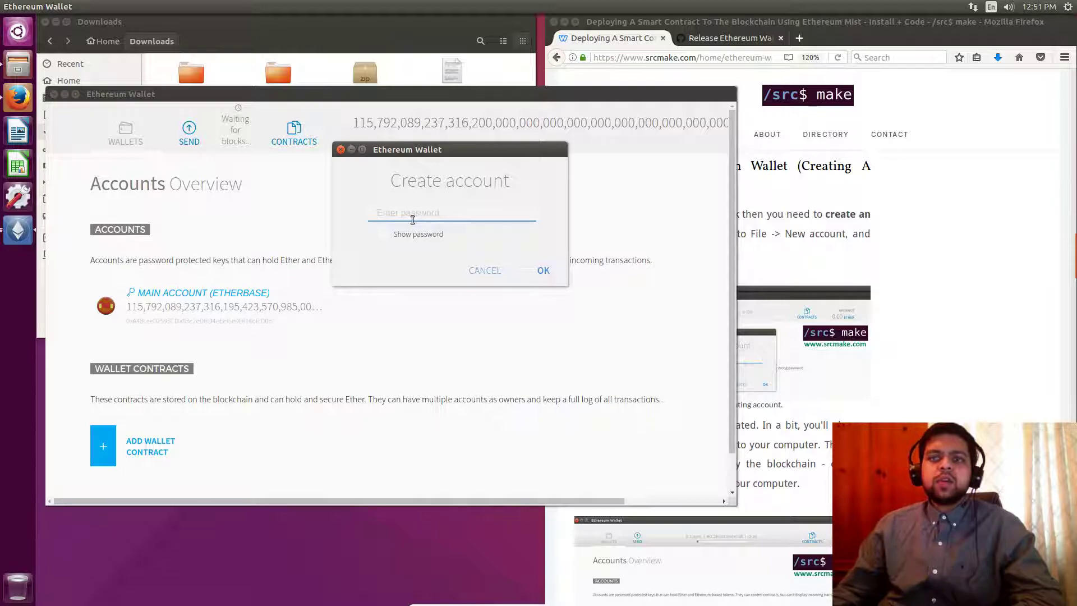
pyautogui.click(341, 150)
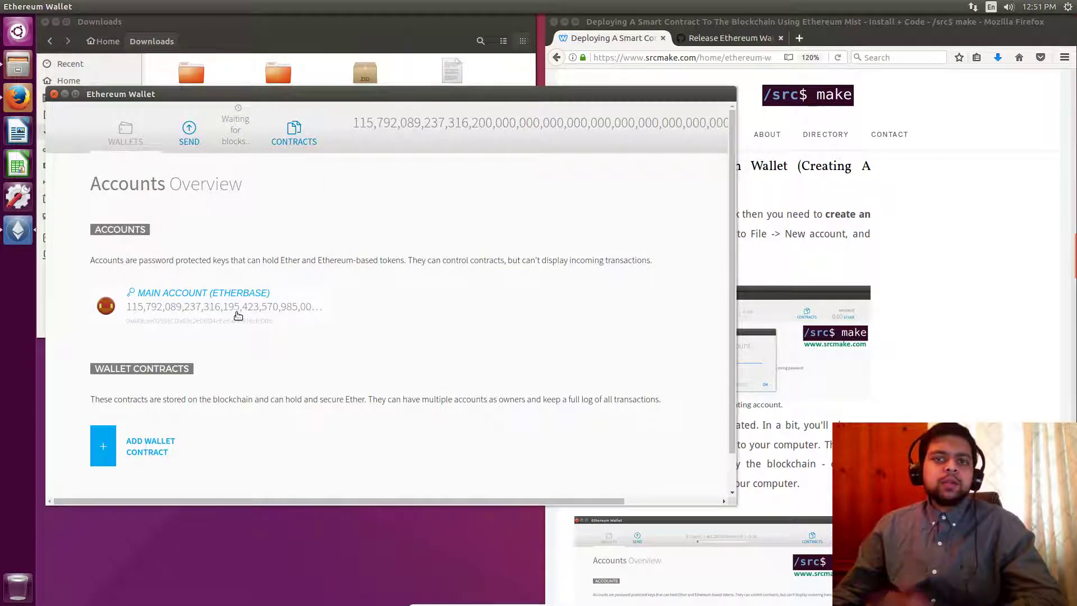
# Step: Return to the blog post in Firefox and read the paragraphs on the drawbacks of test networks compared with a solo network
pyautogui.click(1068, 257)
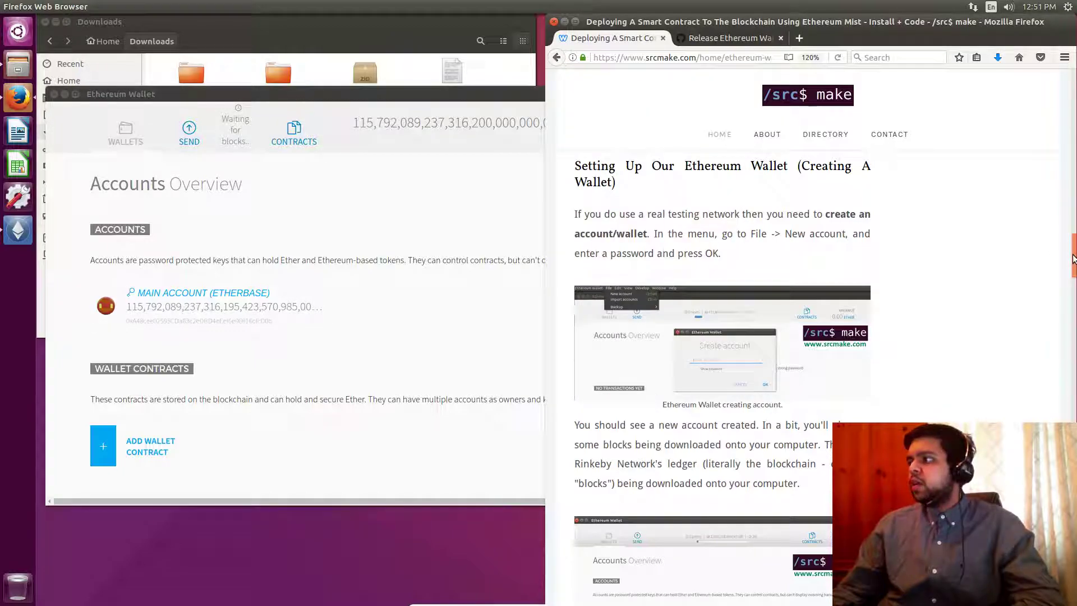
pyautogui.moveTo(1072, 257); pyautogui.dragTo(1071, 302)
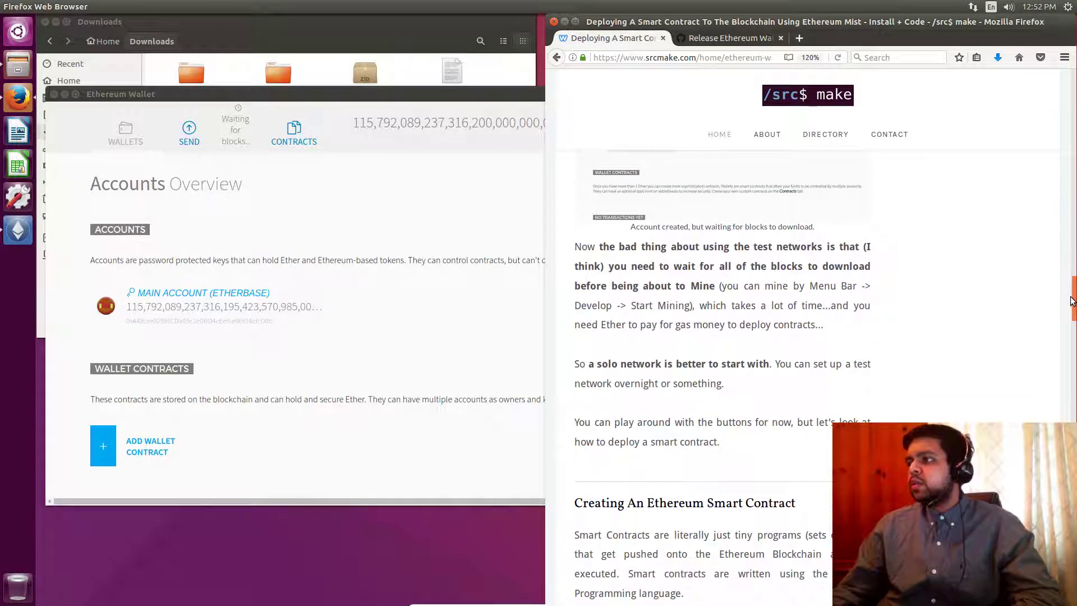
pyautogui.moveTo(673, 265); pyautogui.dragTo(694, 259)
pyautogui.doubleClick(752, 247)
pyautogui.click(704, 252)
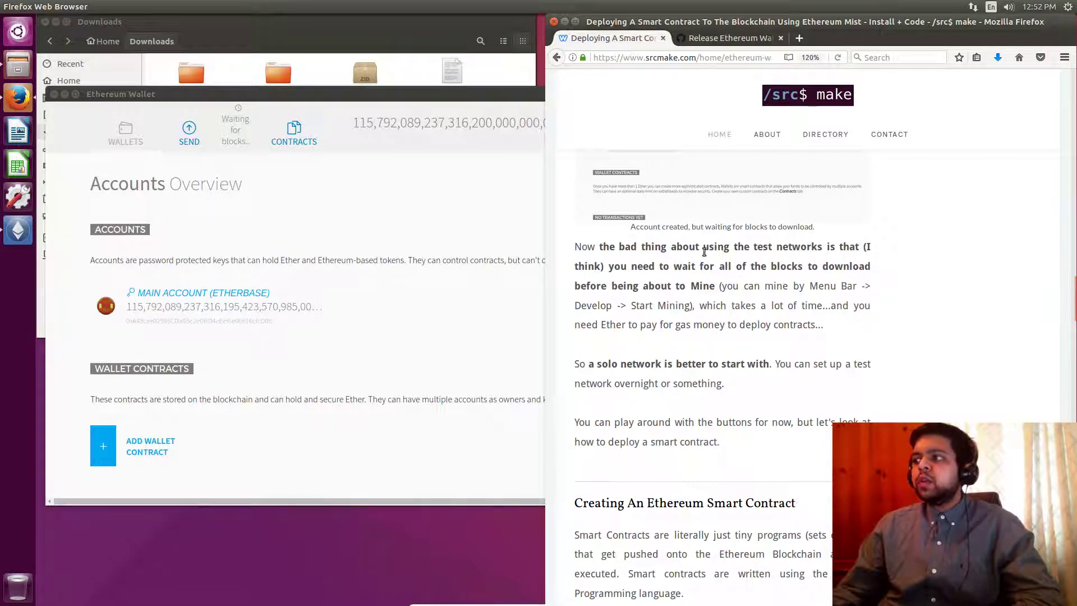
# Step: Switch to Ethereum Wallet and examine its mining command and the available networks in the development options
pyautogui.click(365, 212)
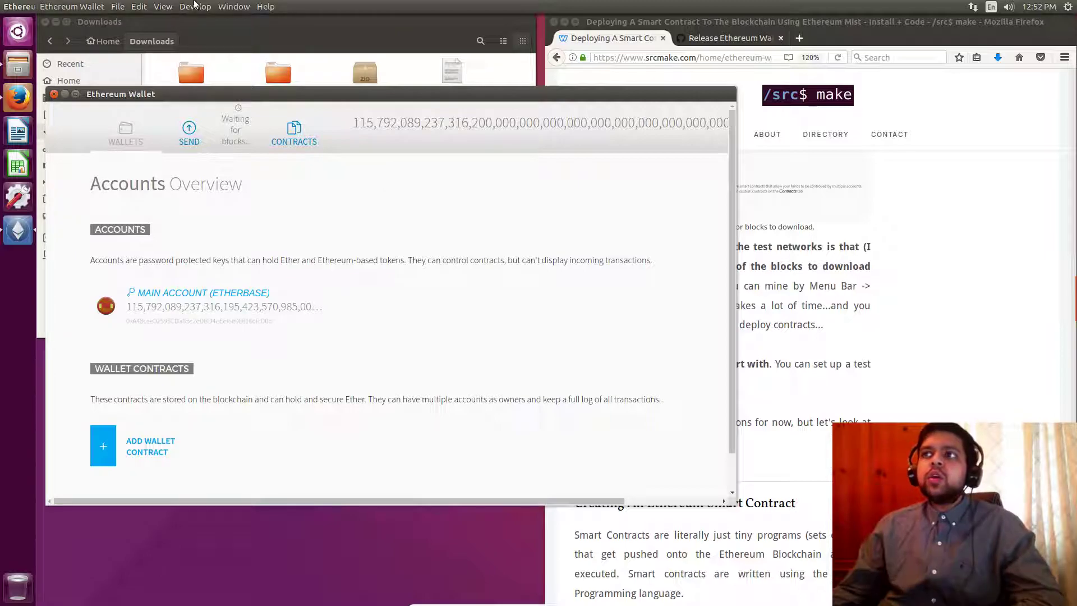
pyautogui.click(196, 7)
pyautogui.moveTo(275, 61)
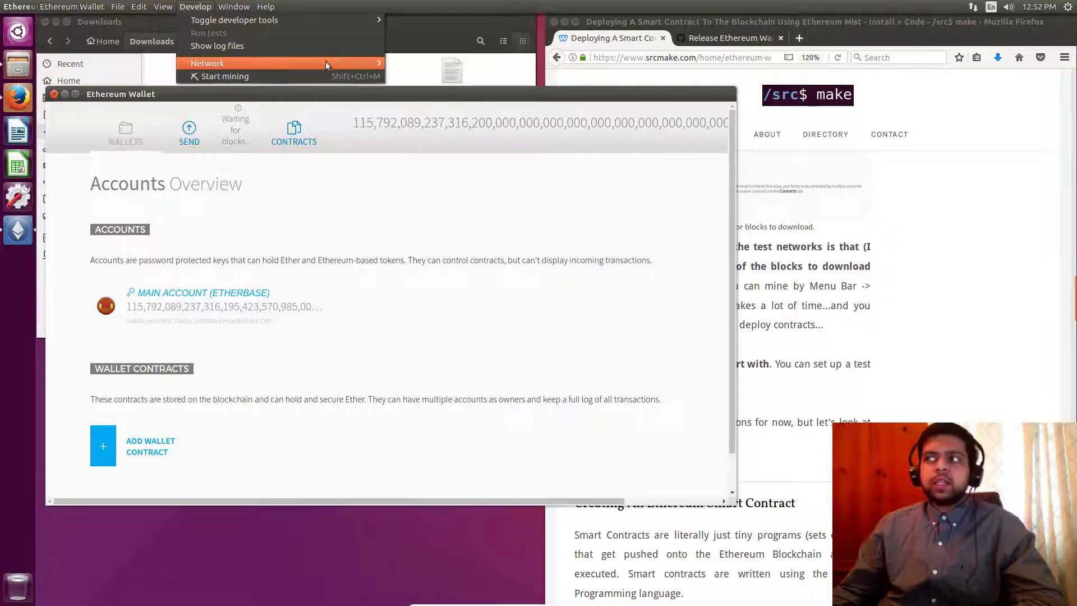
pyautogui.moveTo(371, 63)
pyautogui.click(342, 73)
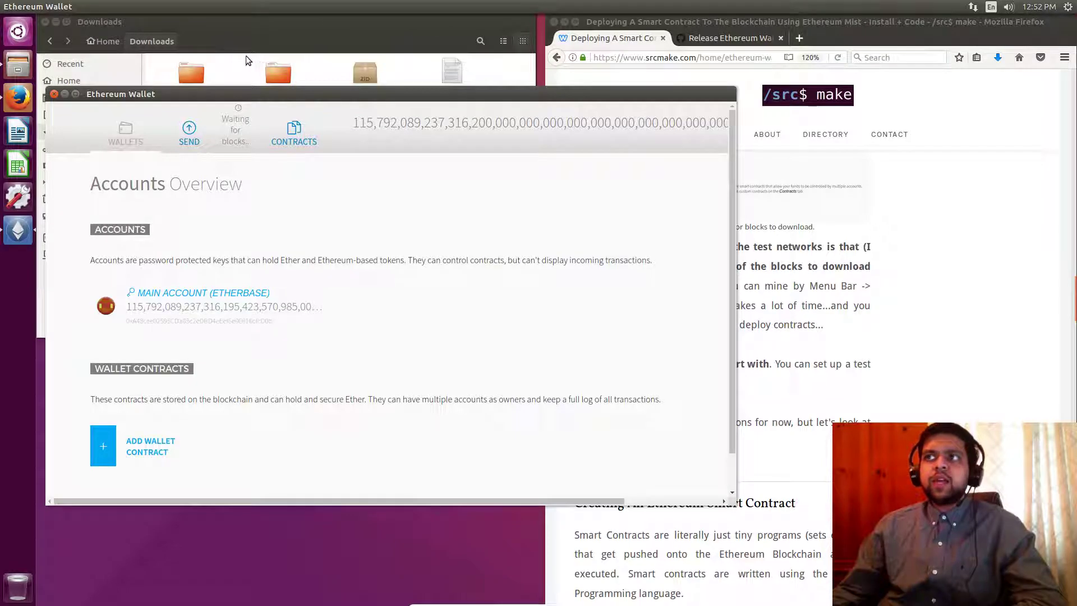
pyautogui.click(194, 6)
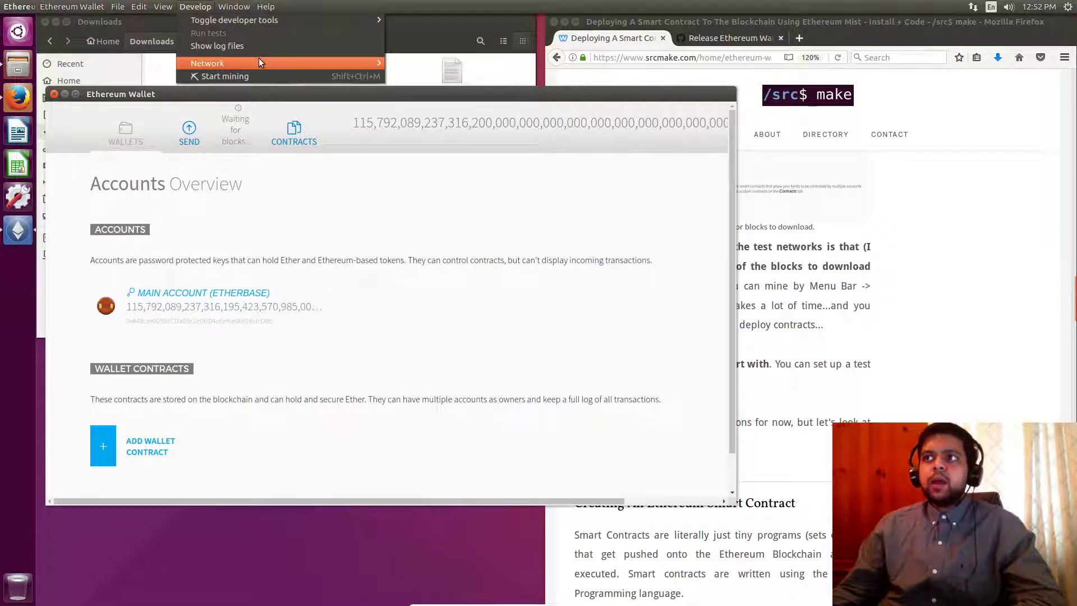
pyautogui.moveTo(366, 59)
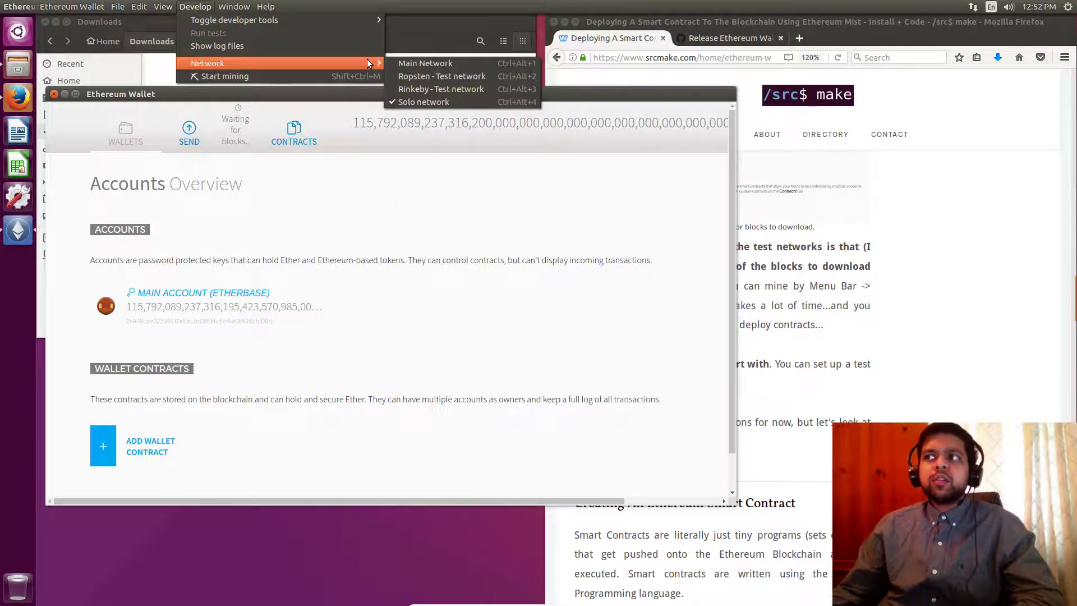
pyautogui.click(444, 88)
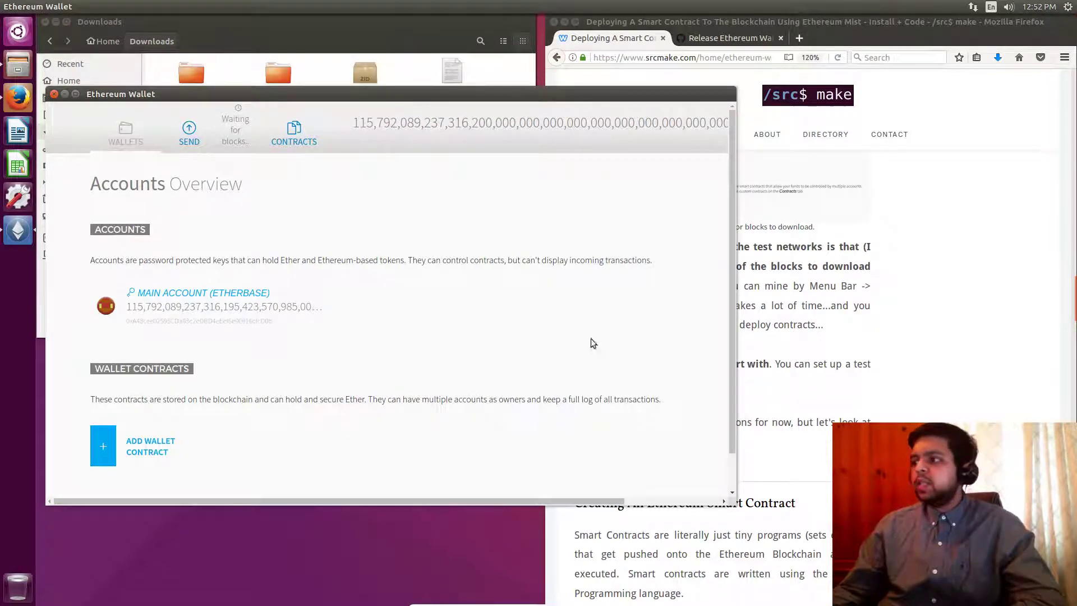
# Step: Go back to the blog post in Firefox and examine the srcmakeToken code's Solidity version, contract declaration and balances mapping
pyautogui.click(1073, 323)
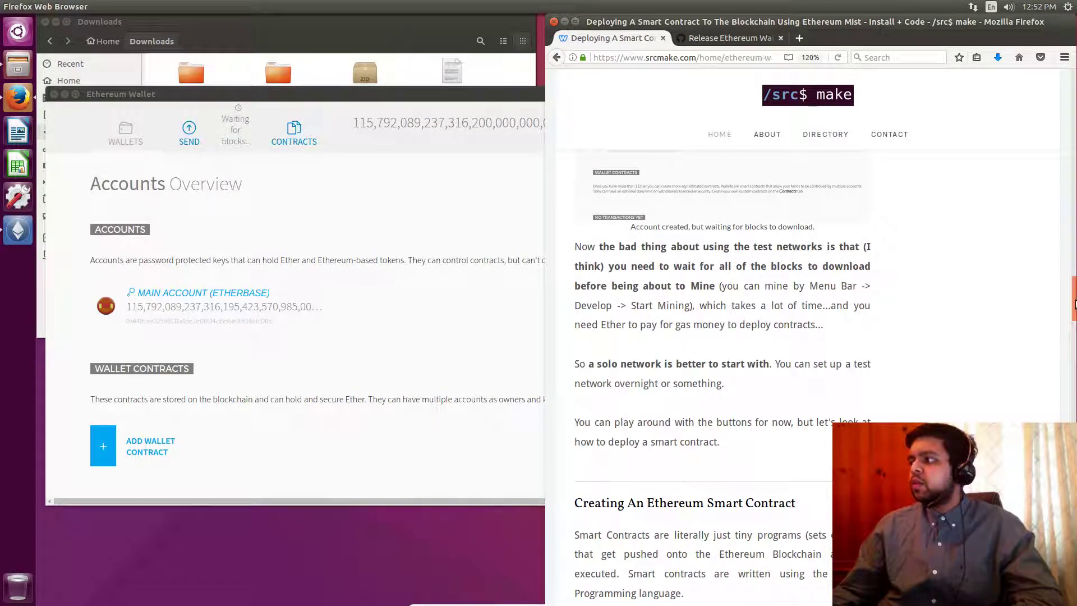
pyautogui.moveTo(1073, 306); pyautogui.dragTo(1073, 334)
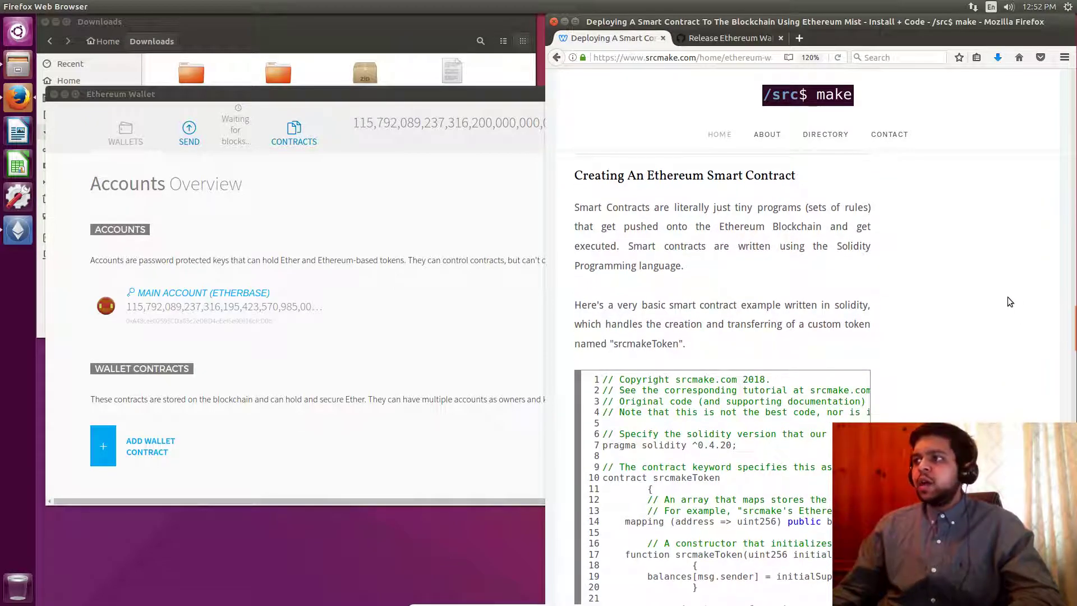
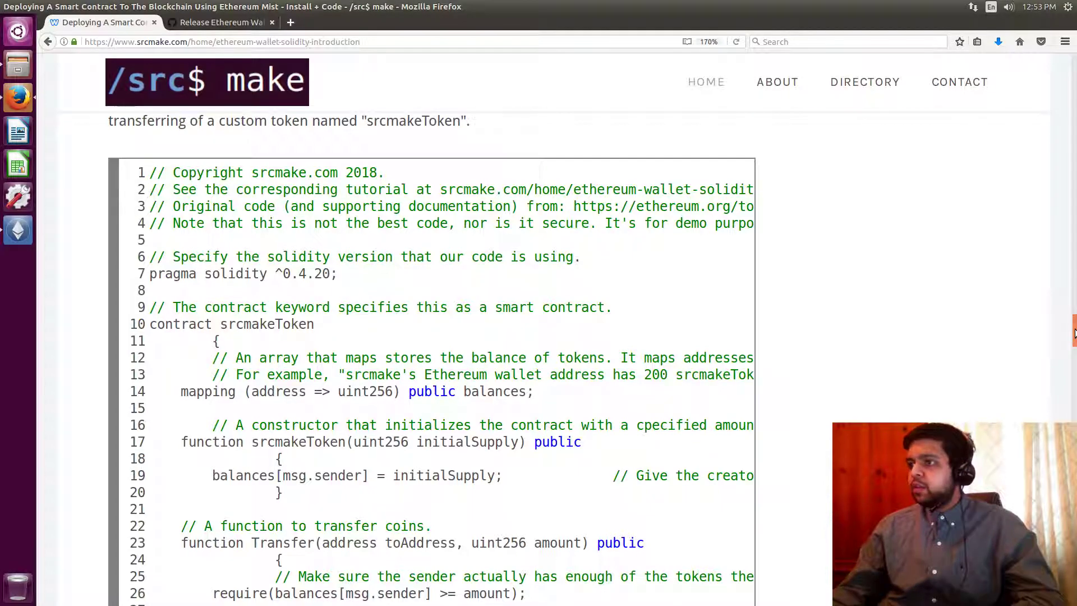
pyautogui.moveTo(1074, 333); pyautogui.dragTo(1073, 340)
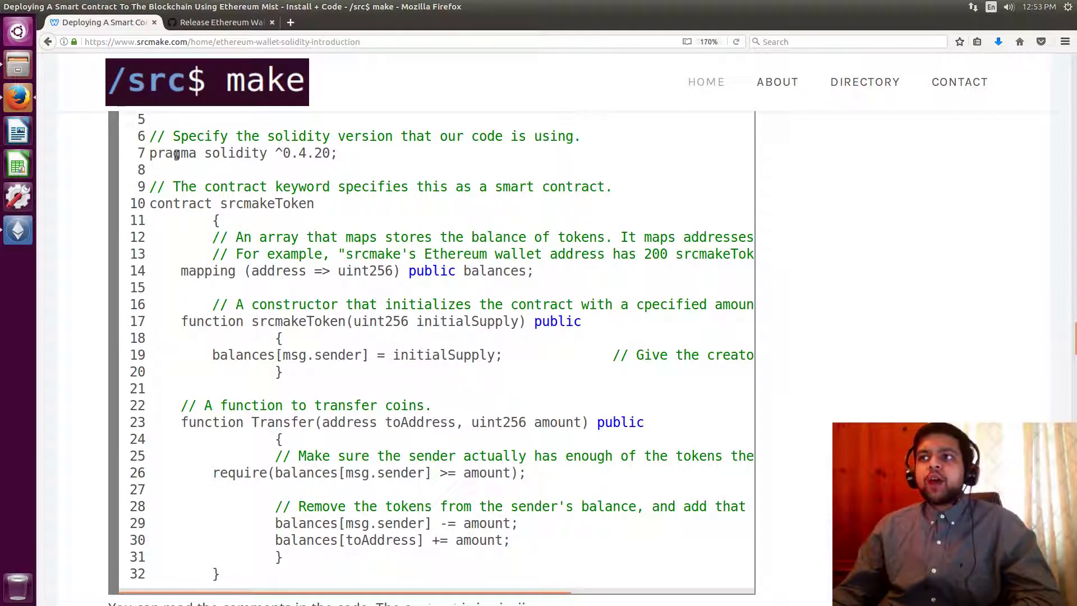
pyautogui.doubleClick(224, 153)
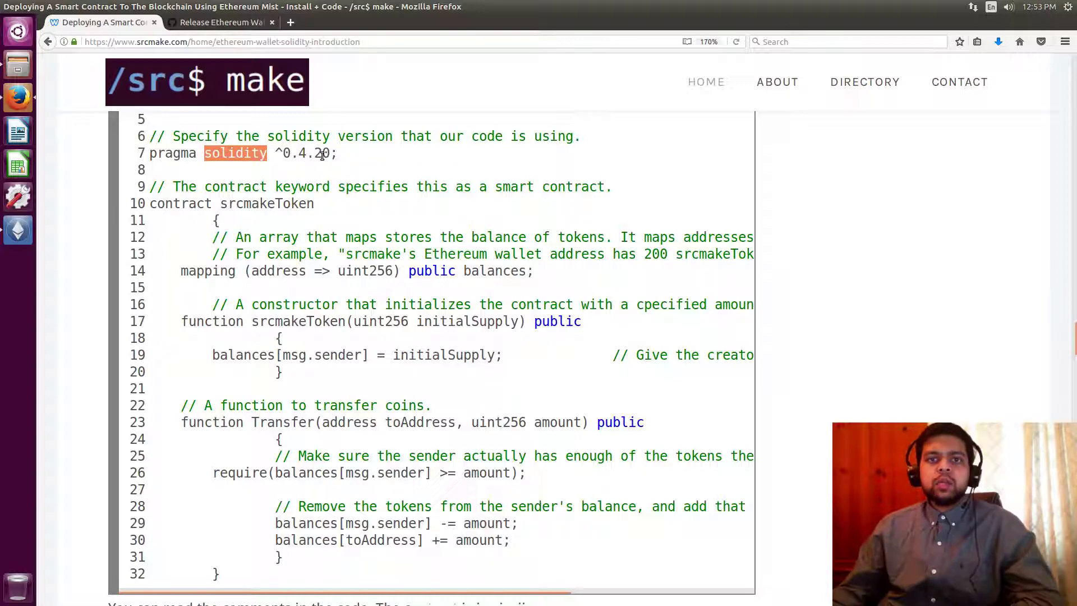
pyautogui.doubleClick(201, 203)
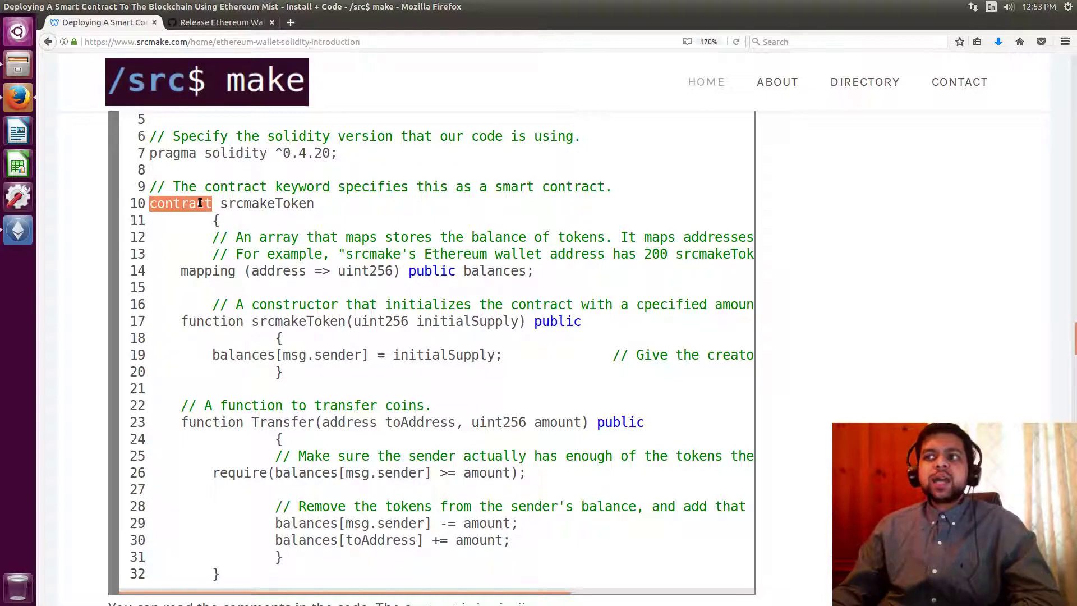
pyautogui.doubleClick(254, 204)
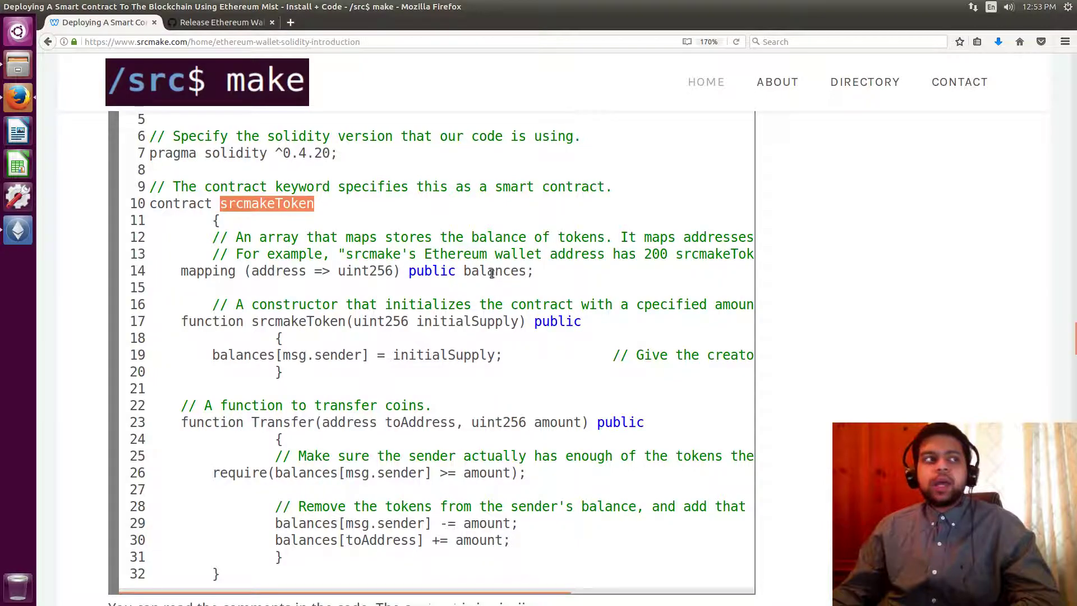
pyautogui.doubleClick(228, 272)
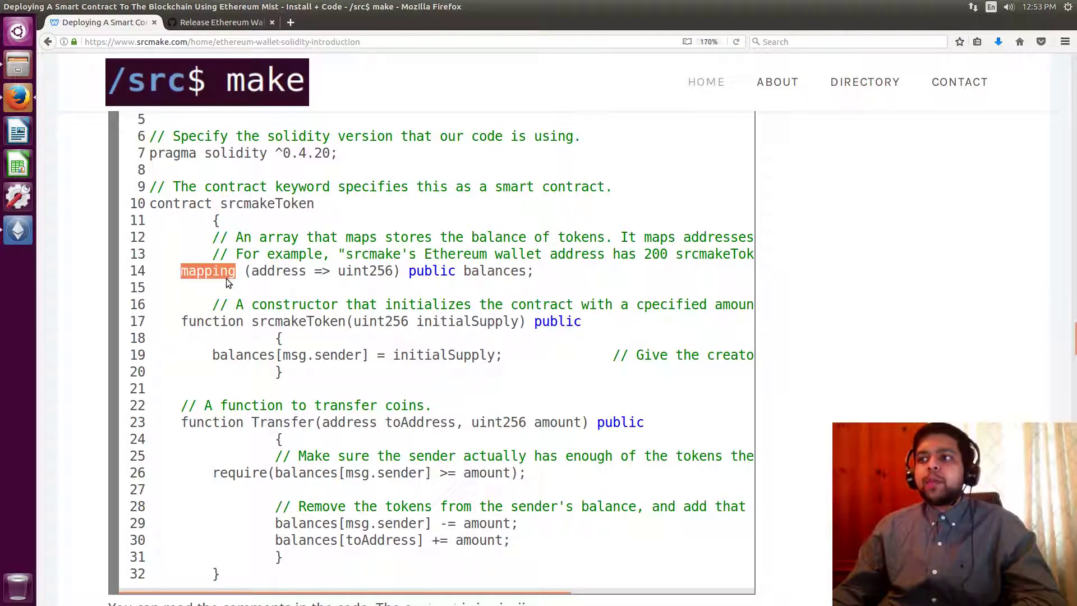
pyautogui.click(269, 273)
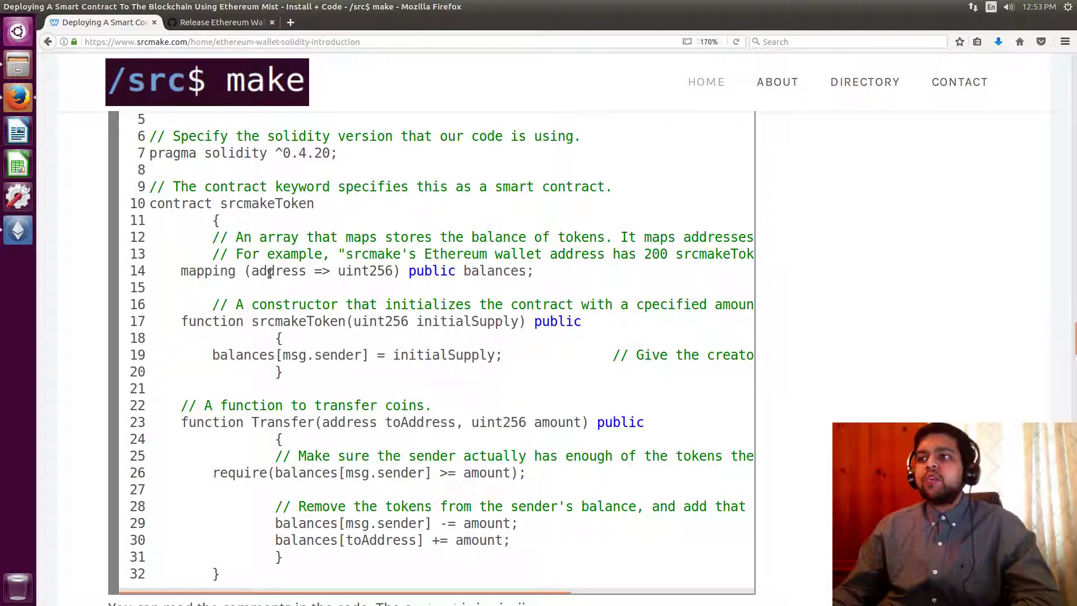
pyautogui.doubleClick(363, 270)
pyautogui.doubleClick(479, 272)
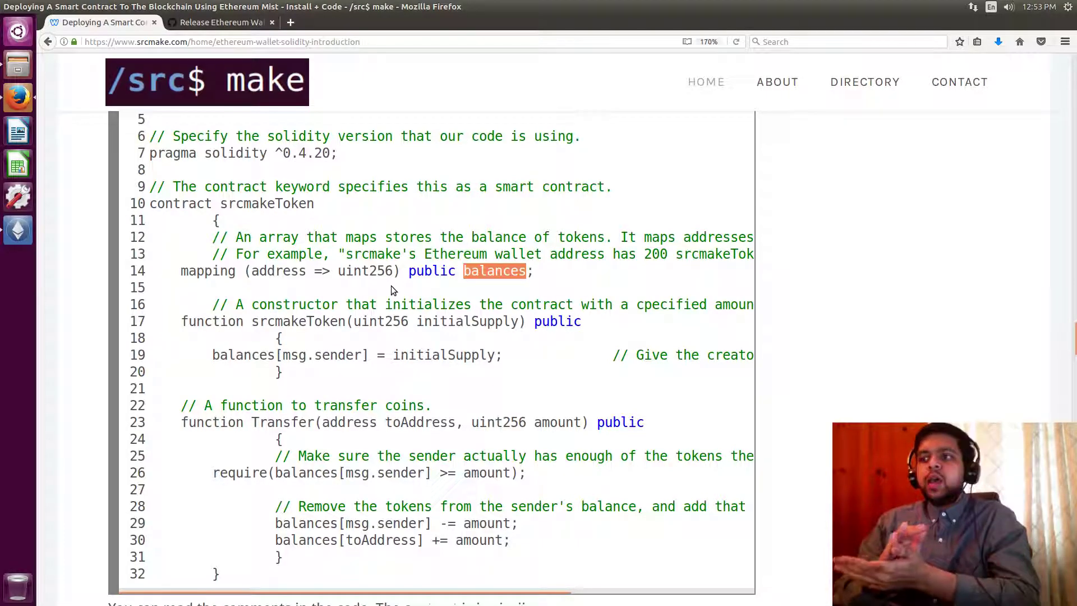
pyautogui.doubleClick(486, 270)
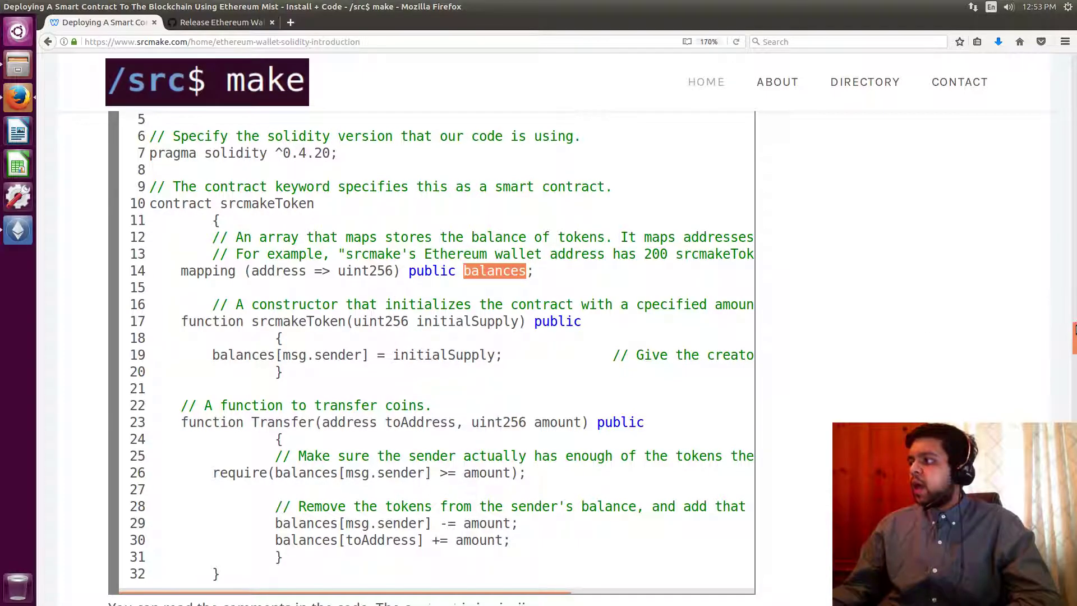
# Step: Examine the srcmakeToken constructor function, its initialSupply parameter and how it assigns the creator's balance
pyautogui.scroll(-3, 1074, 330)
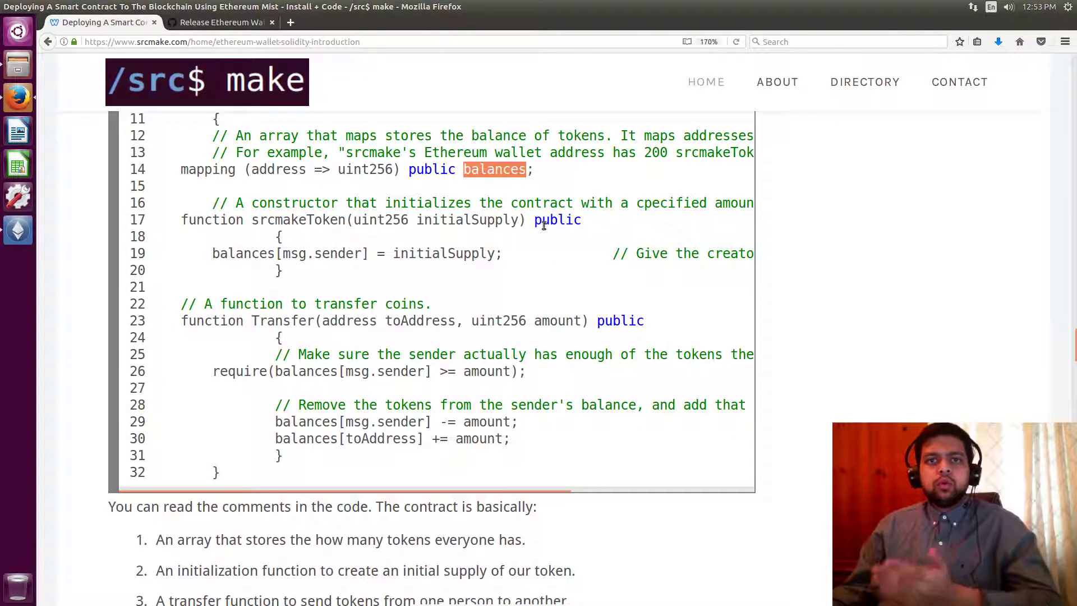
pyautogui.doubleClick(226, 220)
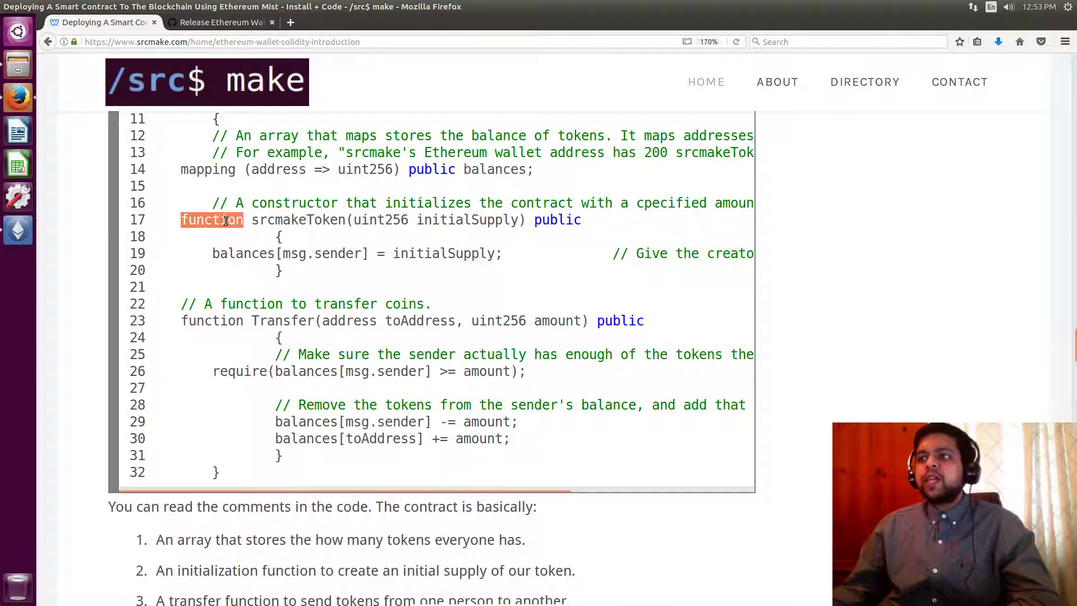
pyautogui.doubleClick(283, 220)
pyautogui.doubleClick(431, 223)
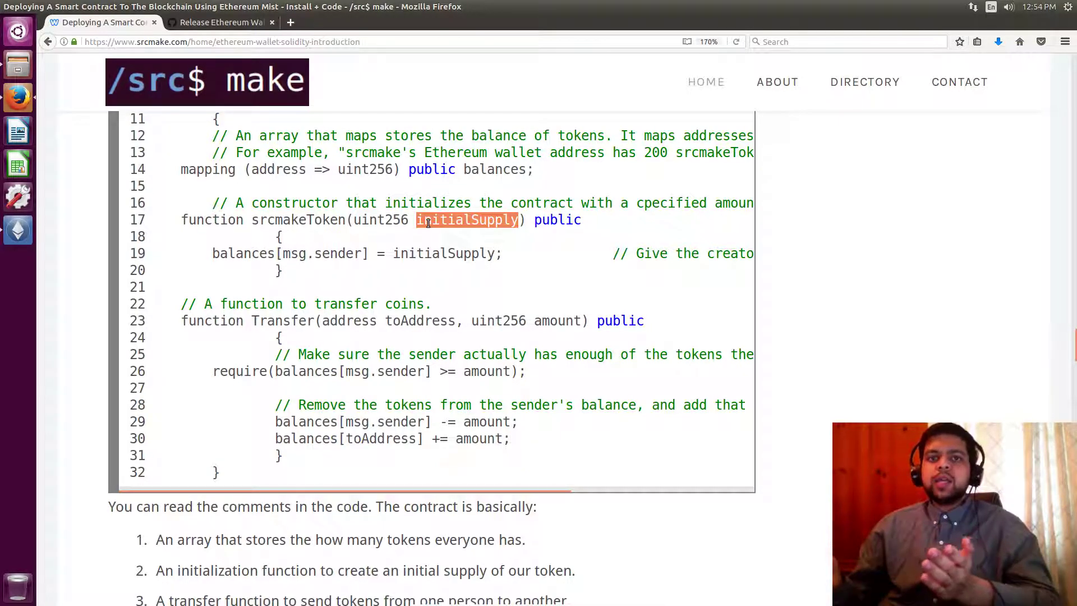
pyautogui.doubleClick(428, 221)
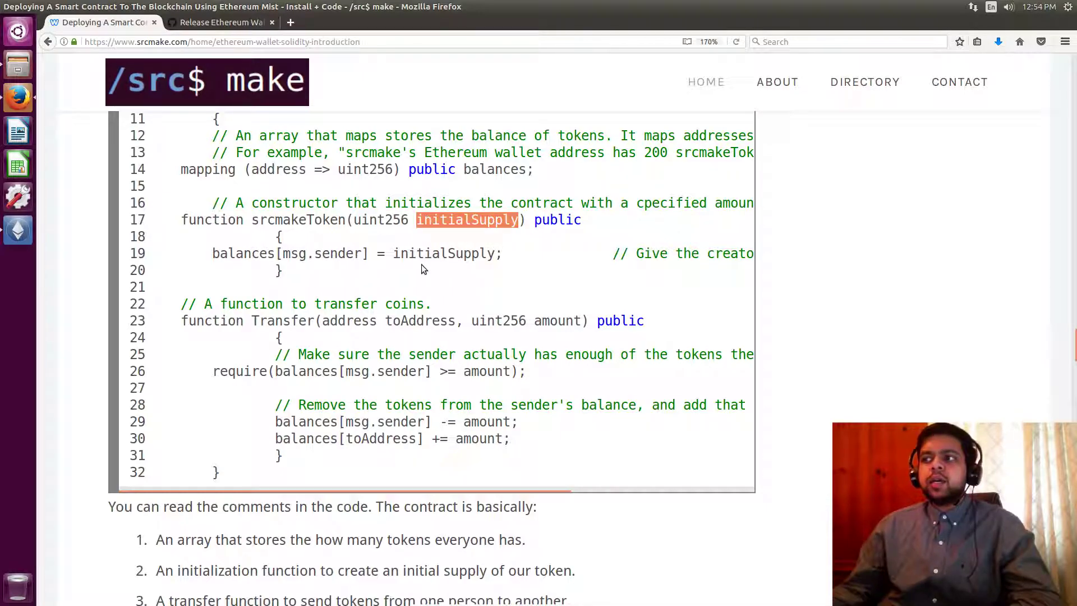
pyautogui.click(422, 265)
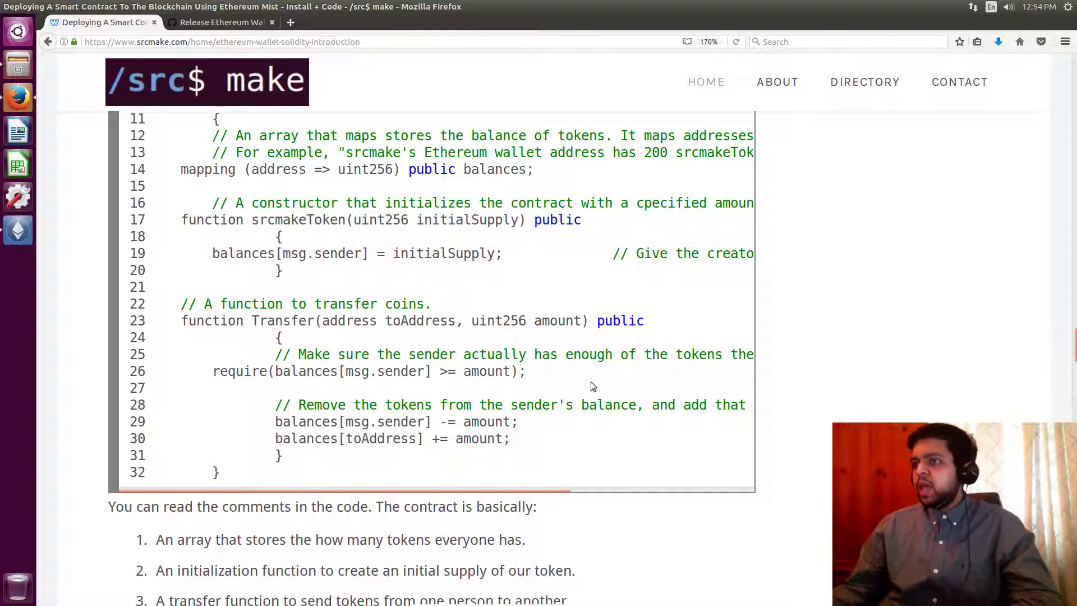
# Step: Examine the Transfer function's toAddress and amount parameters and the lines that update the sender's and receiver's balances
pyautogui.doubleClick(313, 308)
pyautogui.doubleClick(297, 318)
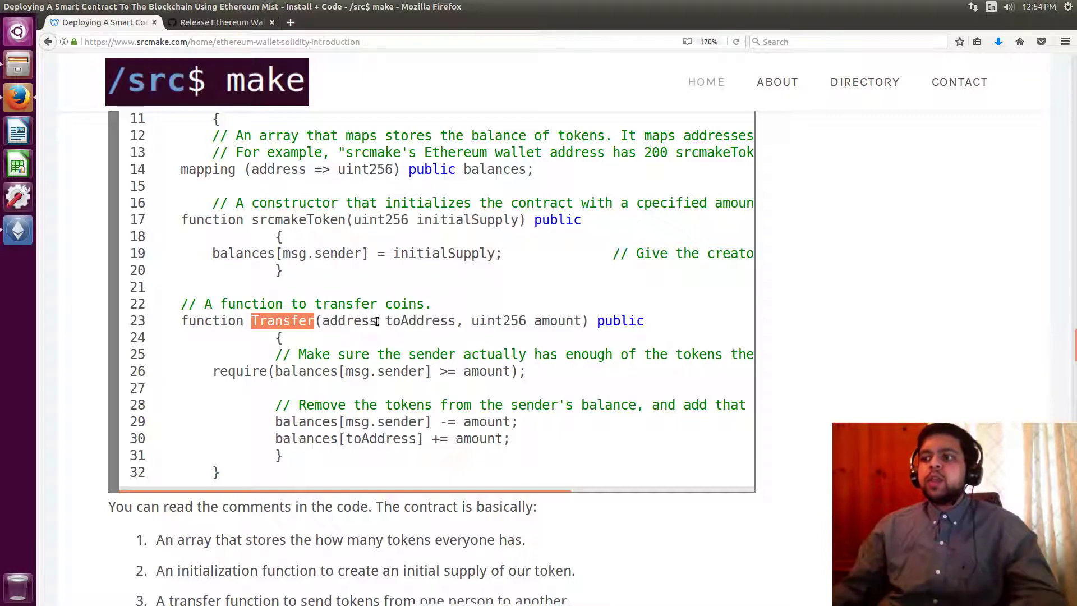
pyautogui.doubleClick(287, 321)
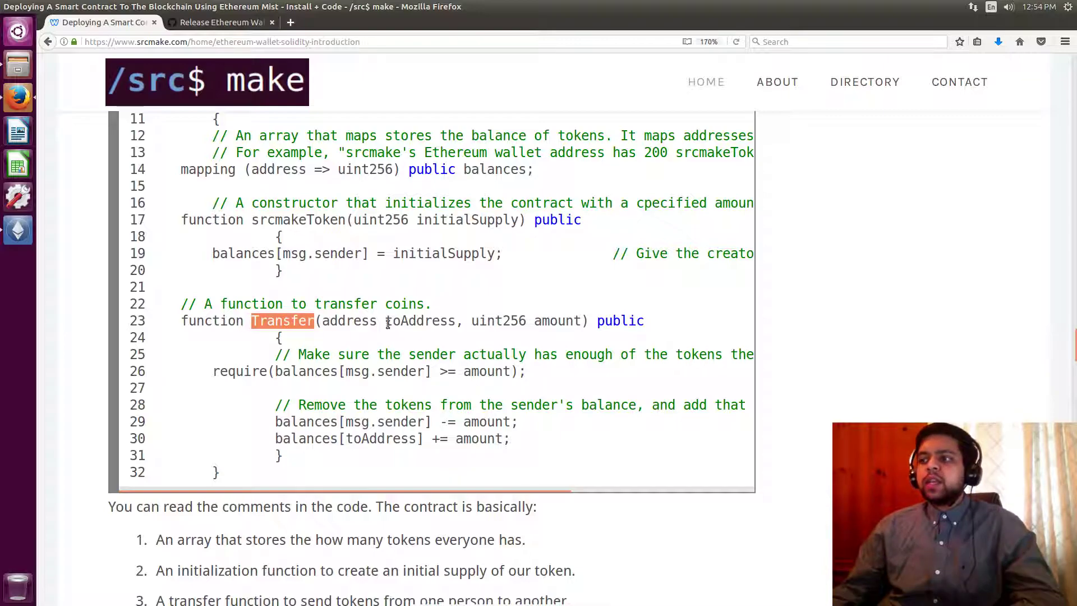
pyautogui.doubleClick(417, 320)
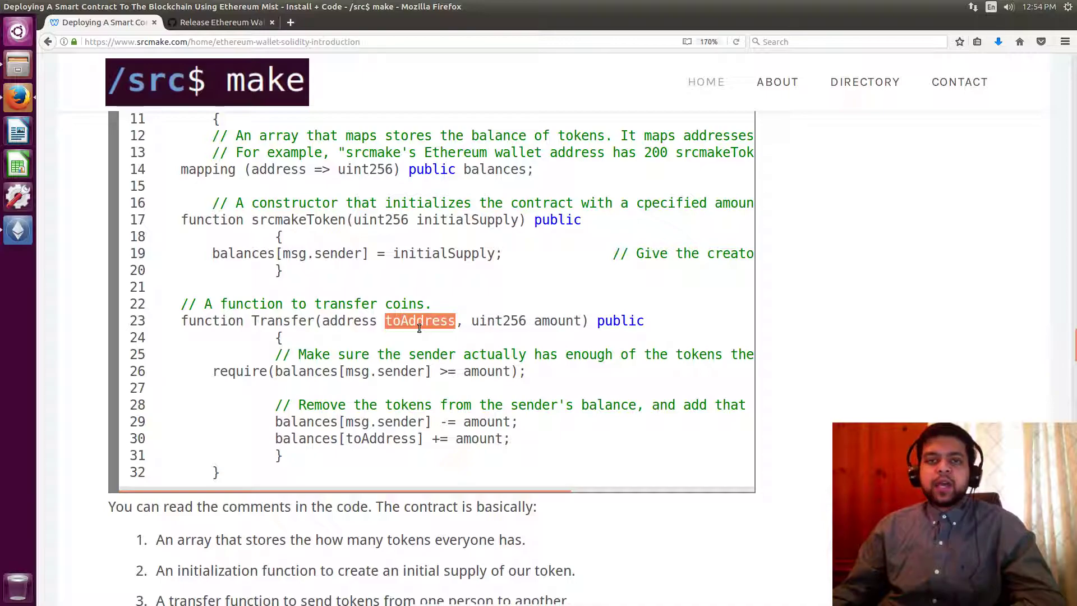
pyautogui.doubleClick(557, 325)
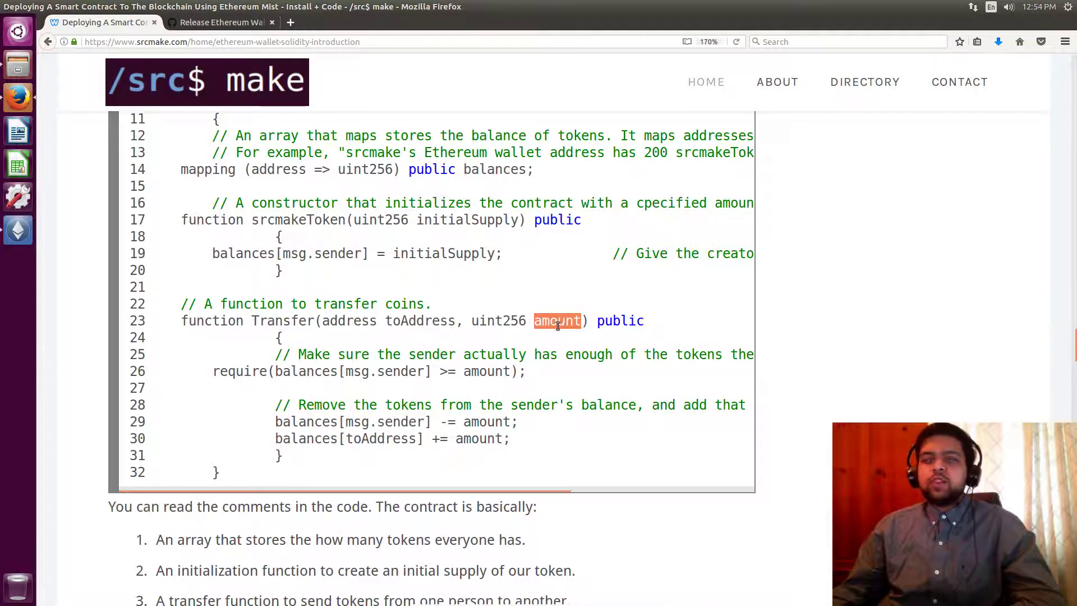
pyautogui.doubleClick(364, 424)
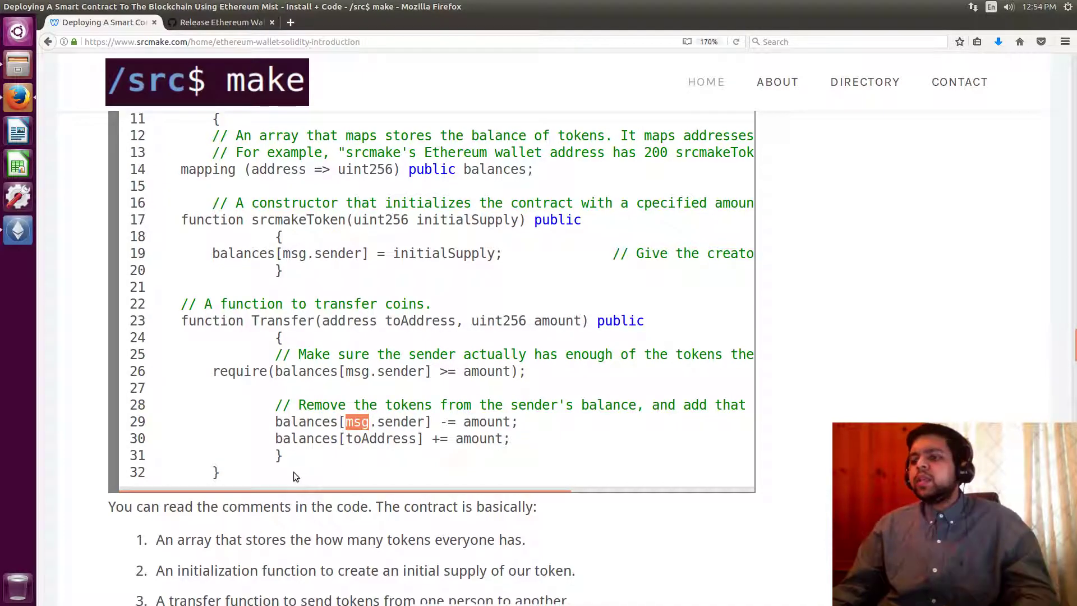
# Step: Reduce the page zoom to 133% and copy the entire srcmakeToken code, lines 1 to 32
pyautogui.moveTo(220, 473); pyautogui.dragTo(226, 148)
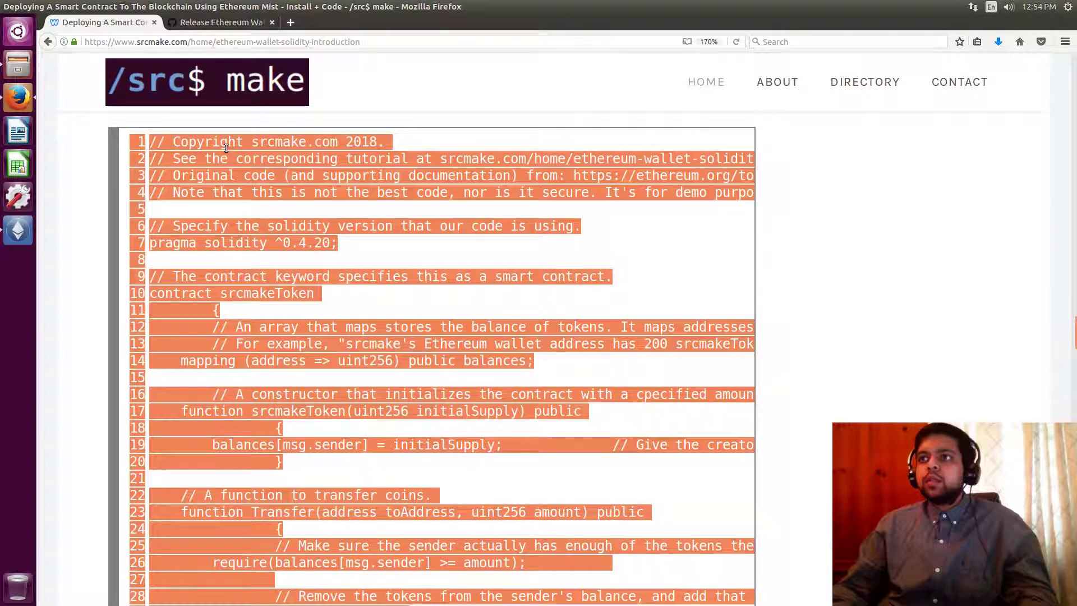
pyautogui.click(225, 148)
pyautogui.scroll(-1, 225, 147)
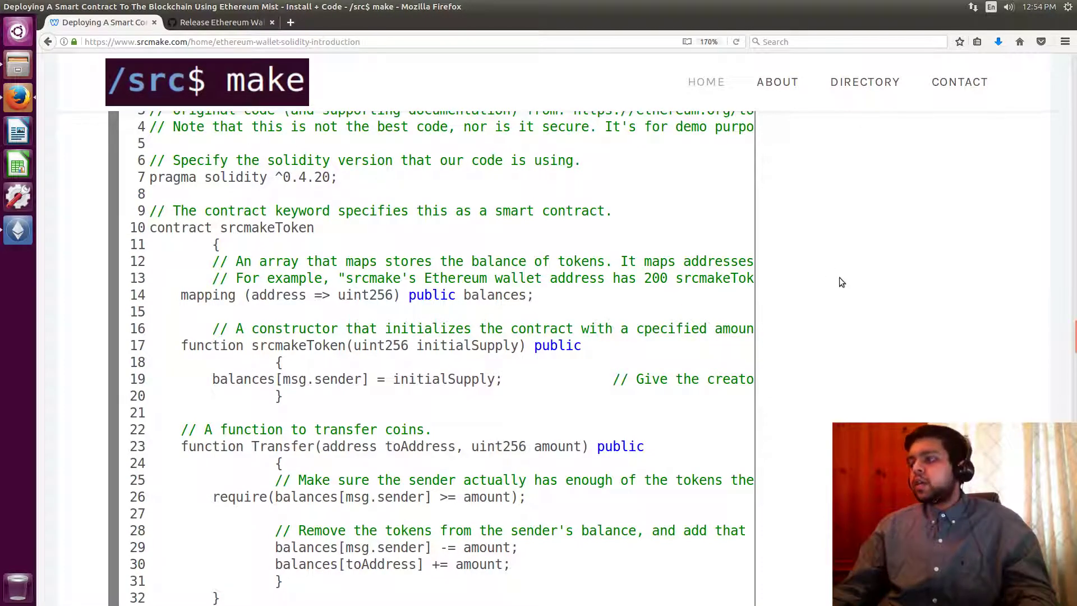
pyautogui.hotkey('ctrl', '-')
pyautogui.hotkey('ctrl', '-')
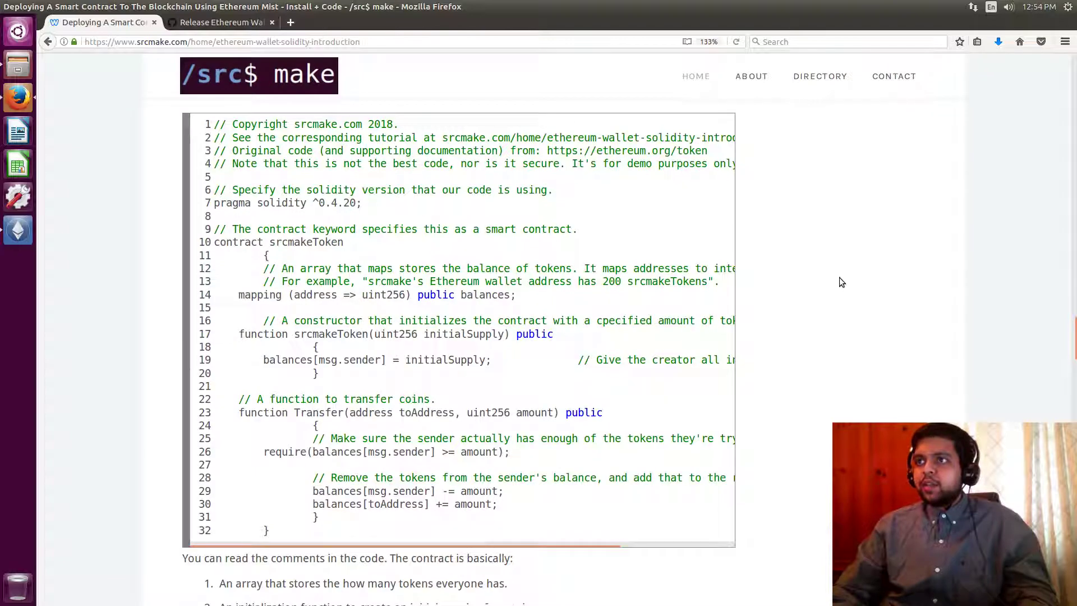
pyautogui.moveTo(274, 531); pyautogui.dragTo(218, 124)
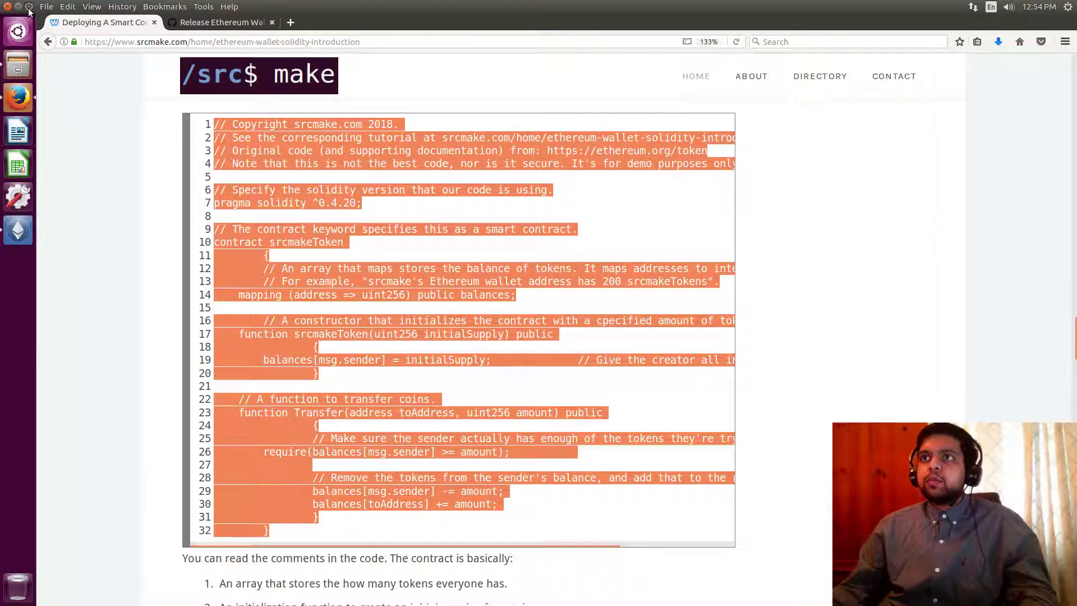
# Step: Restore the browser to a smaller window, switch to Ethereum Wallet and open the form for deploying a new contract
pyautogui.click(32, 7)
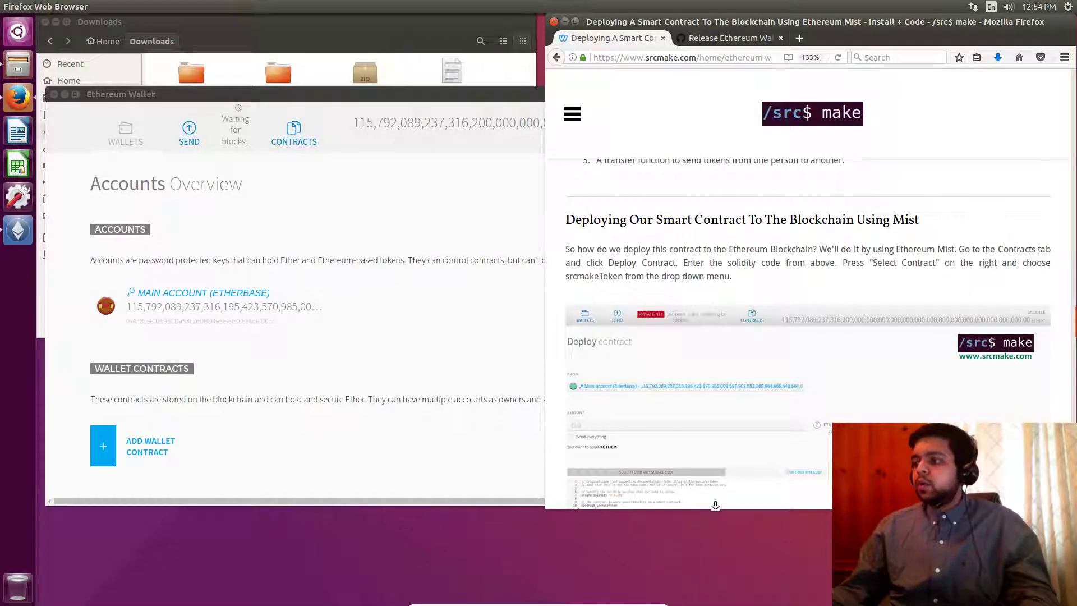
pyautogui.click(402, 368)
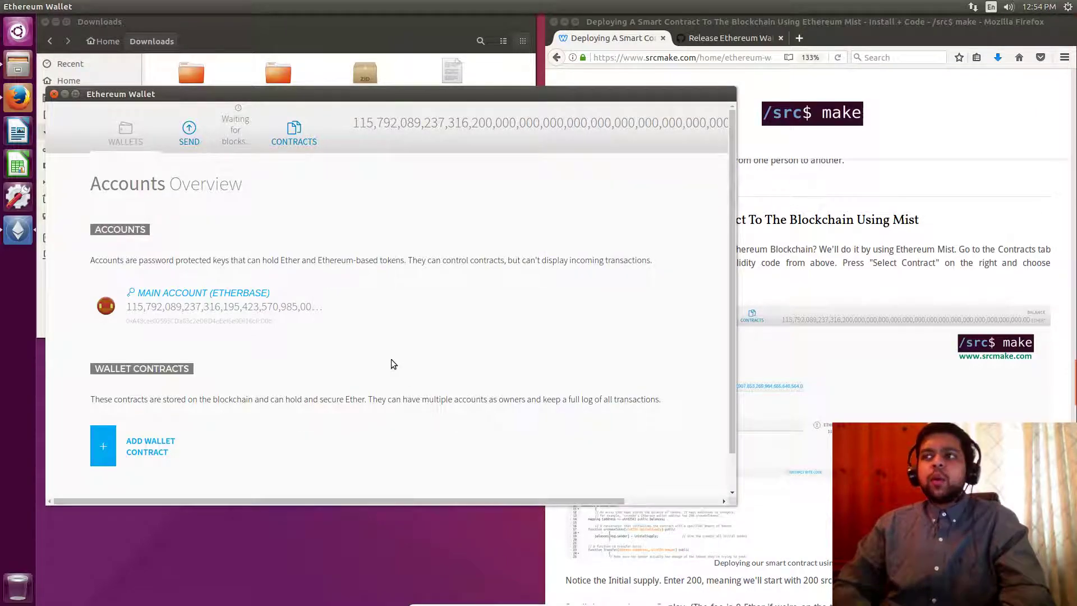
pyautogui.click(289, 136)
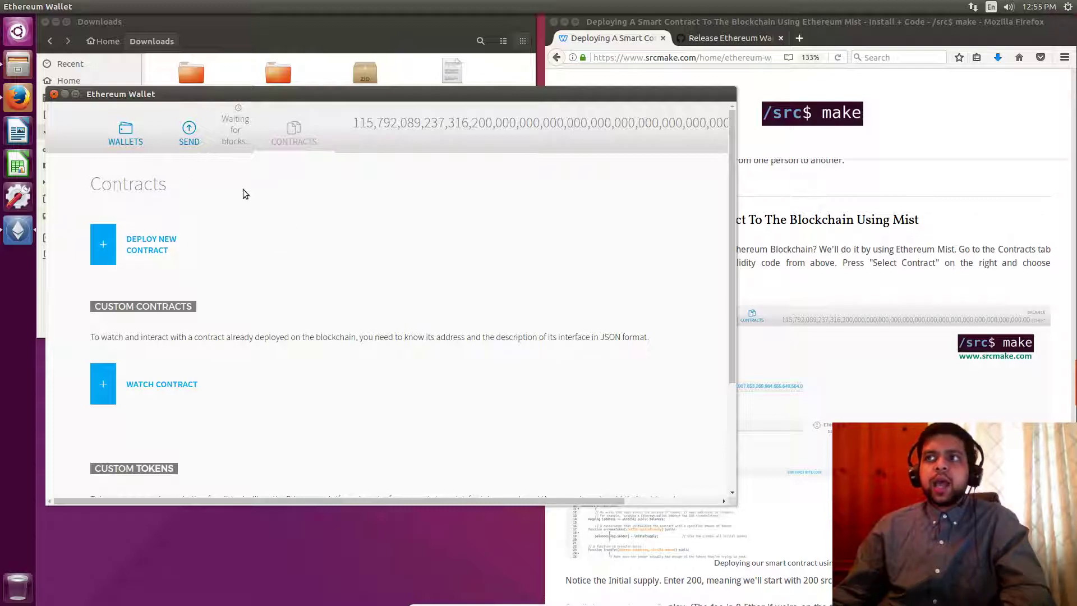
pyautogui.click(138, 7)
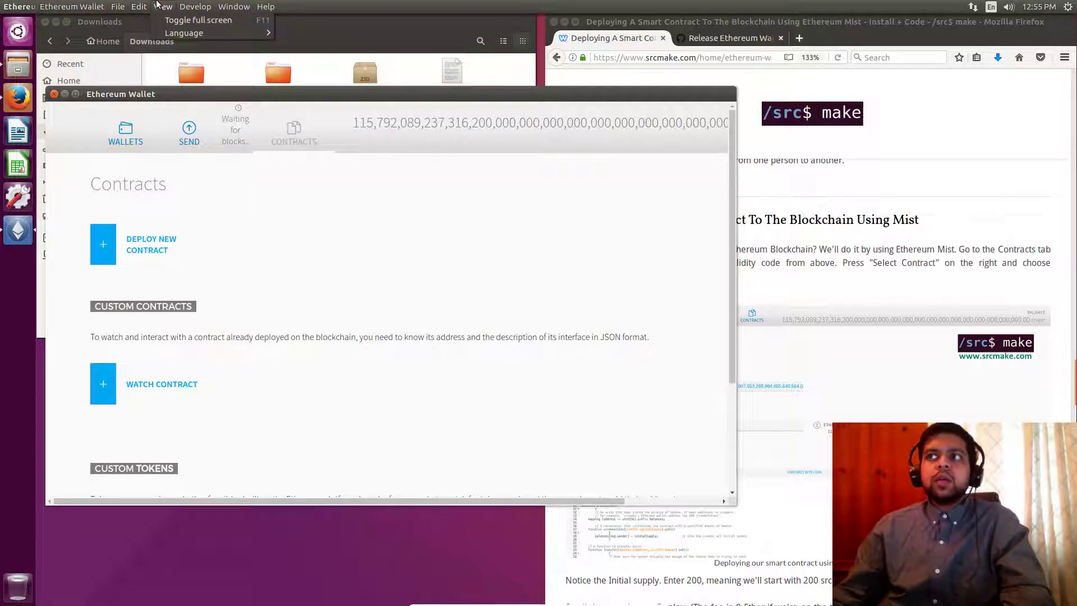
pyautogui.moveTo(149, 5)
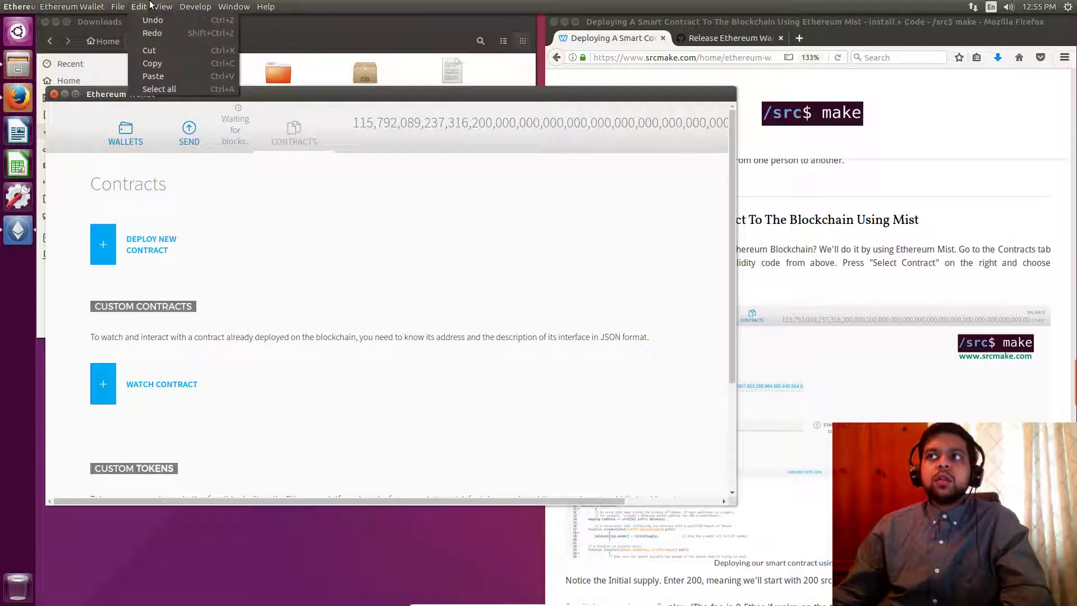
pyautogui.click(455, 361)
pyautogui.click(142, 245)
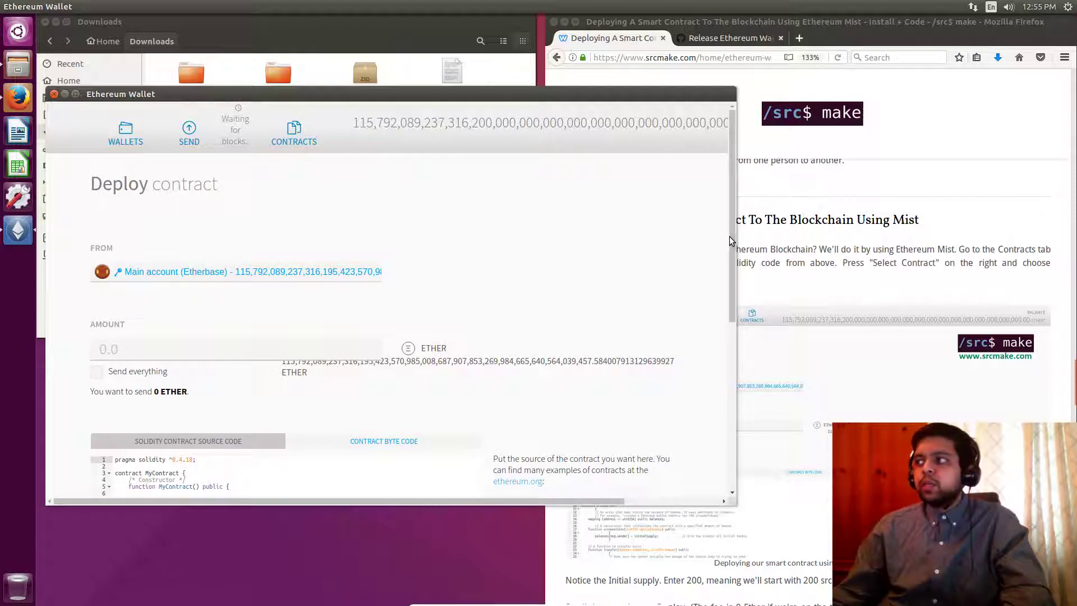
# Step: Replace the default Solidity contract source code with the copied srcmakeToken code
pyautogui.moveTo(729, 235); pyautogui.dragTo(726, 308)
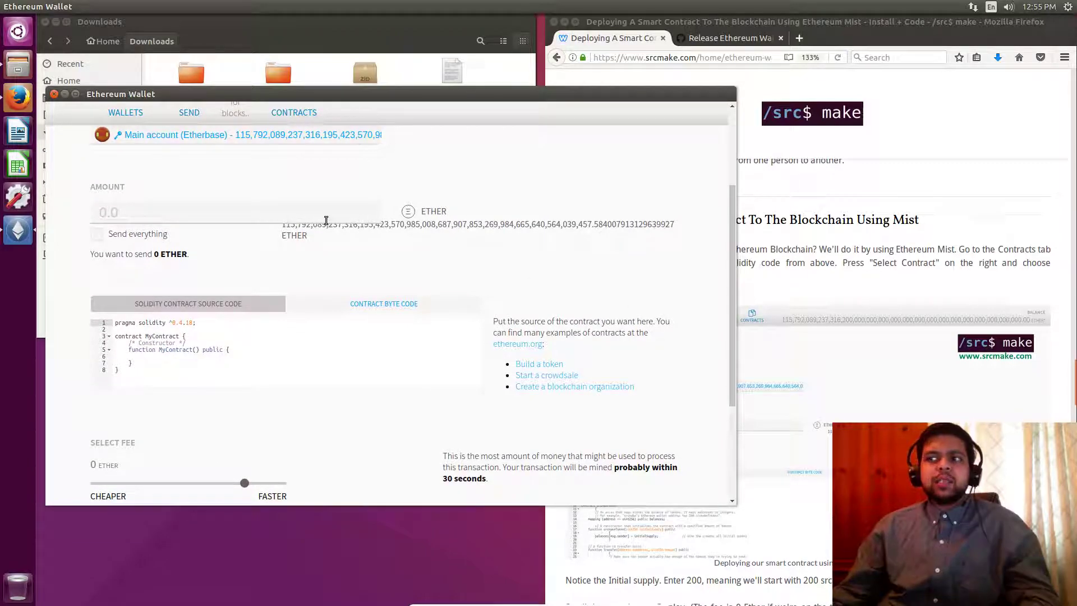
pyautogui.click(247, 369)
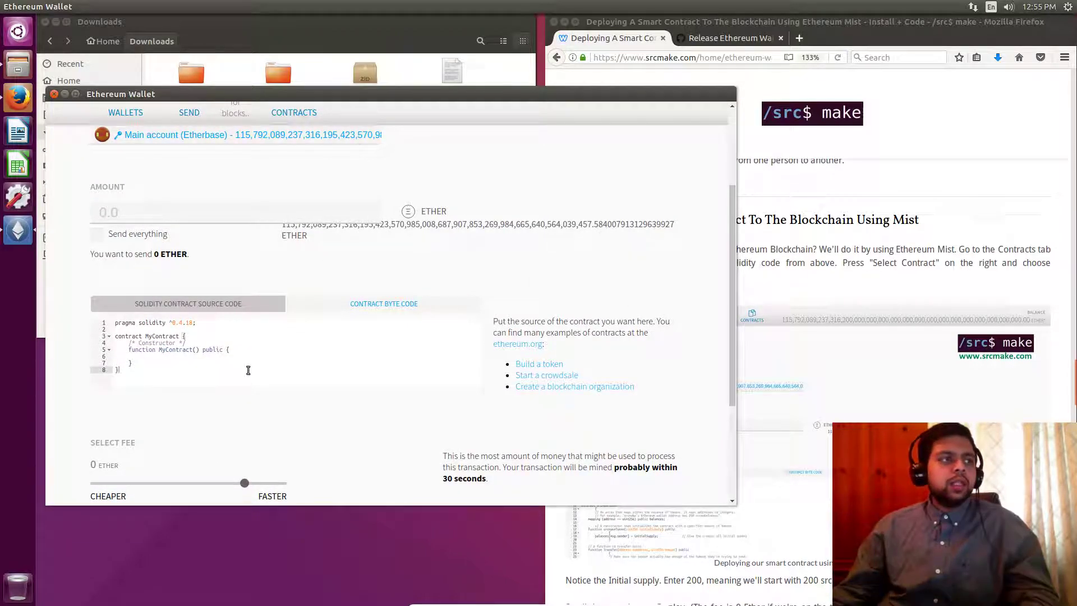
pyautogui.hotkey('ctrl', 'a')
pyautogui.press('BackSpace')
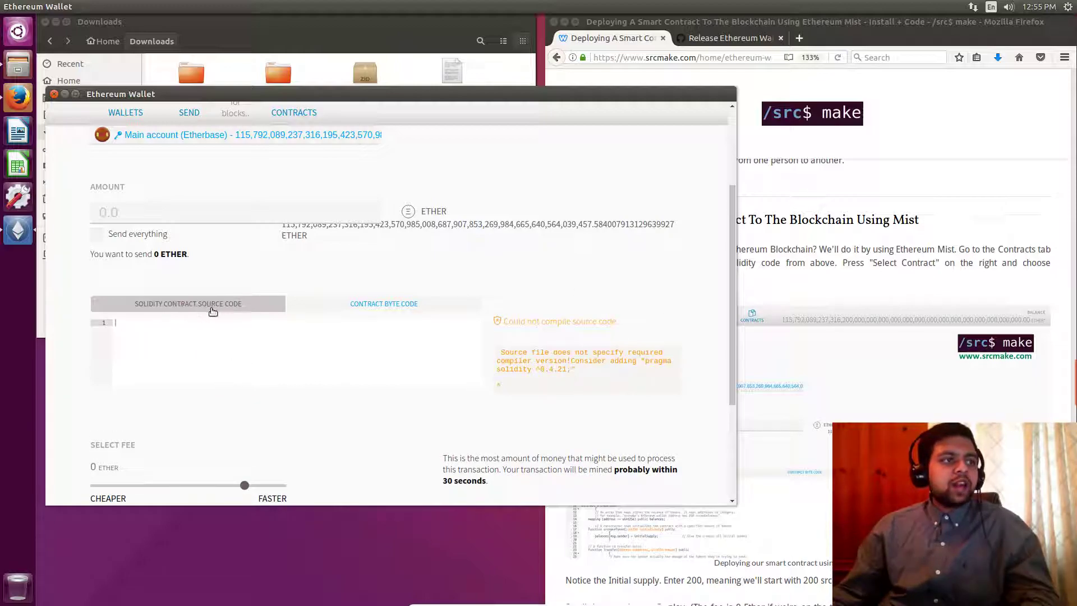
pyautogui.hotkey('ctrl', 'v')
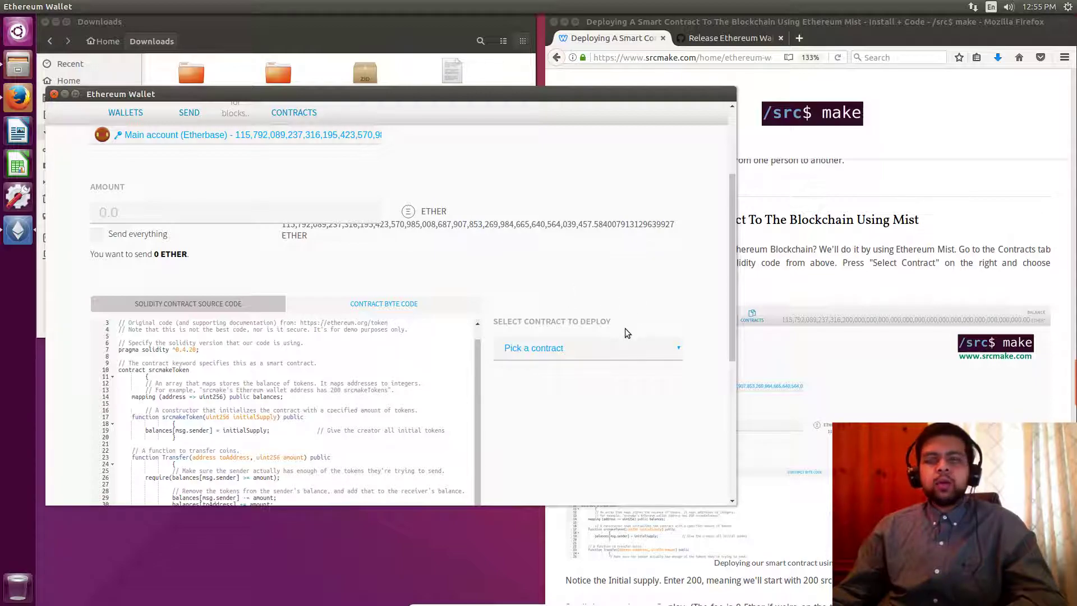
# Step: Choose srcmake Token as the contract to deploy and set its initial supply to 1200
pyautogui.click(561, 347)
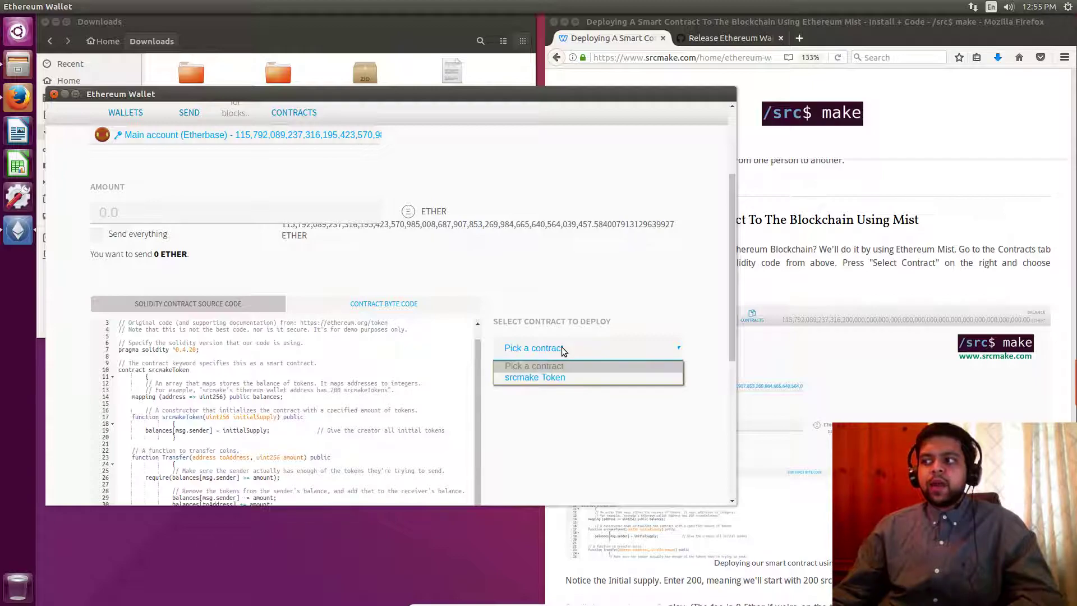
pyautogui.click(548, 377)
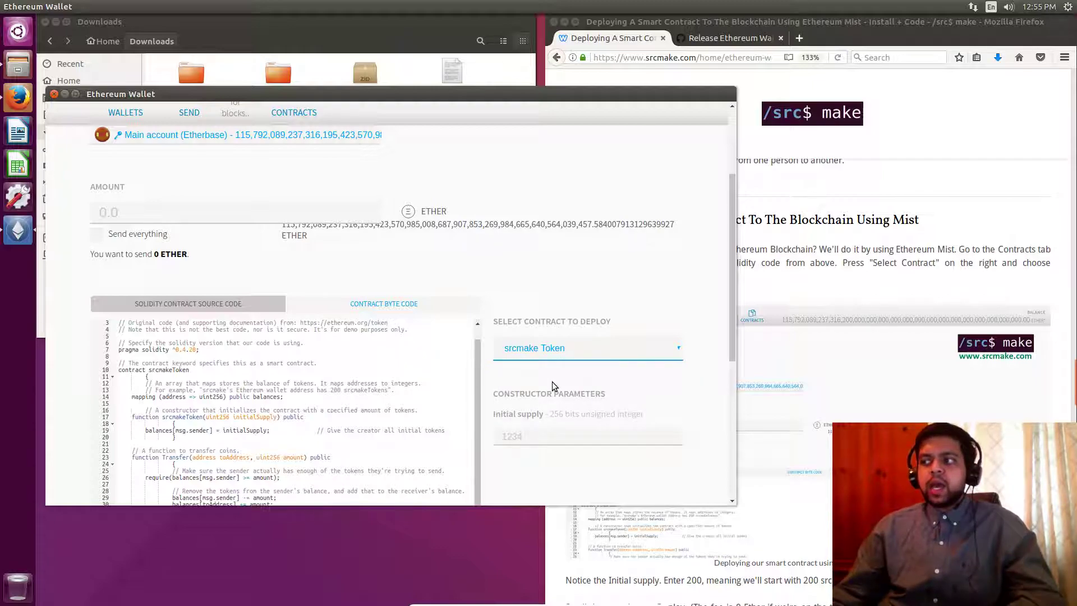
pyautogui.click(544, 442)
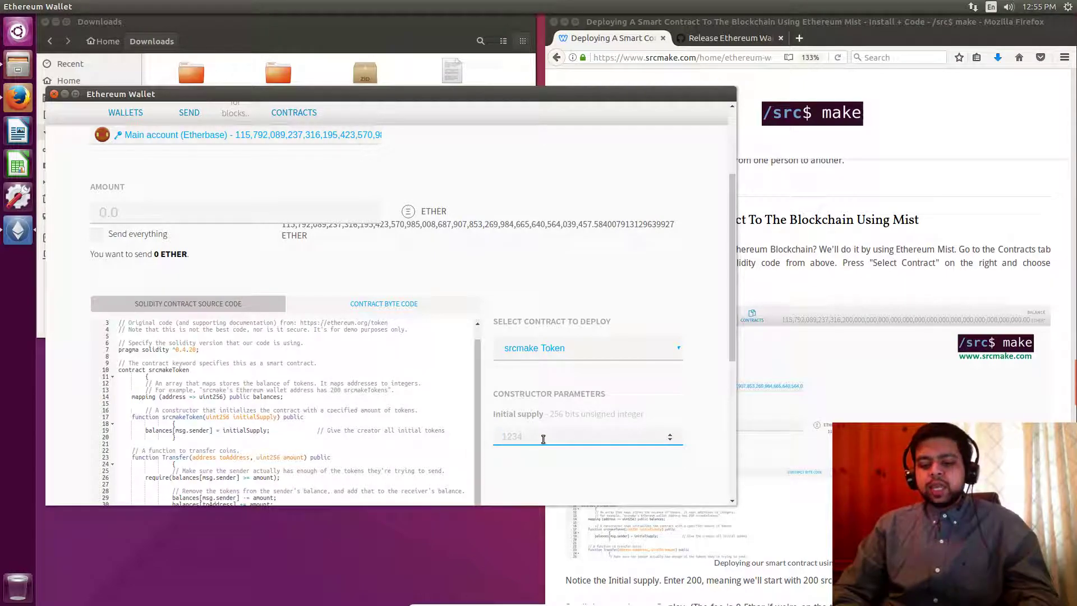
pyautogui.write('00')
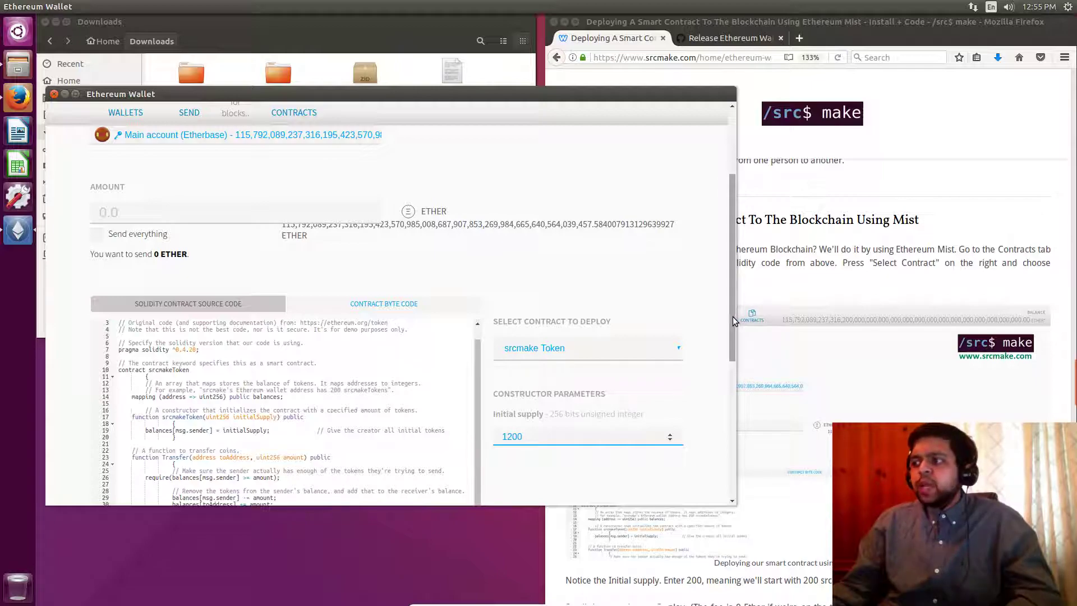
# Step: Deploy the srcmake Token contract and send its contract creation transaction
pyautogui.moveTo(732, 316); pyautogui.dragTo(731, 477)
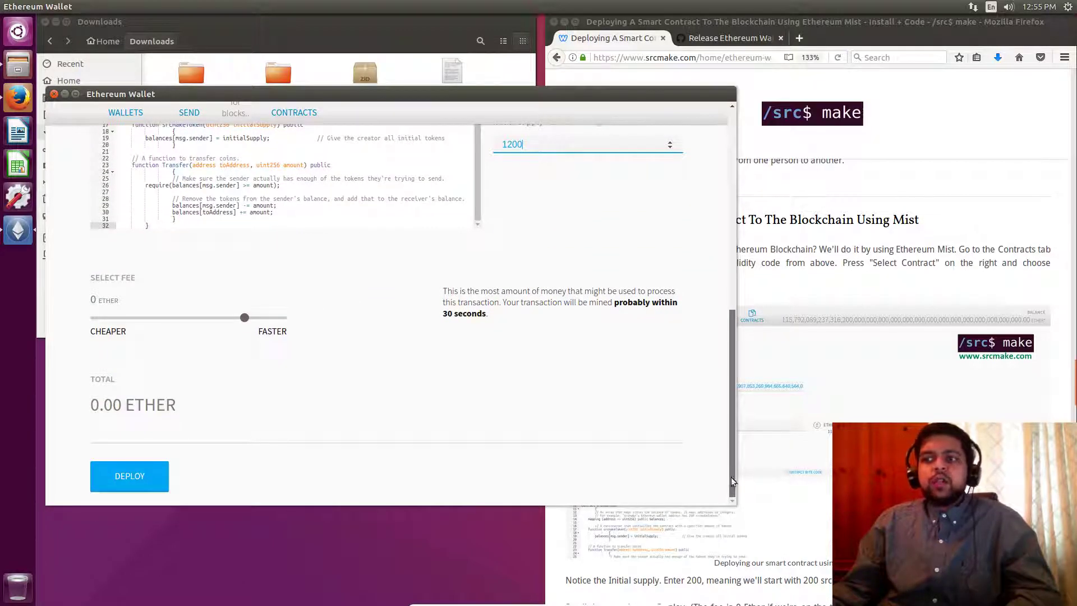
pyautogui.click(245, 318)
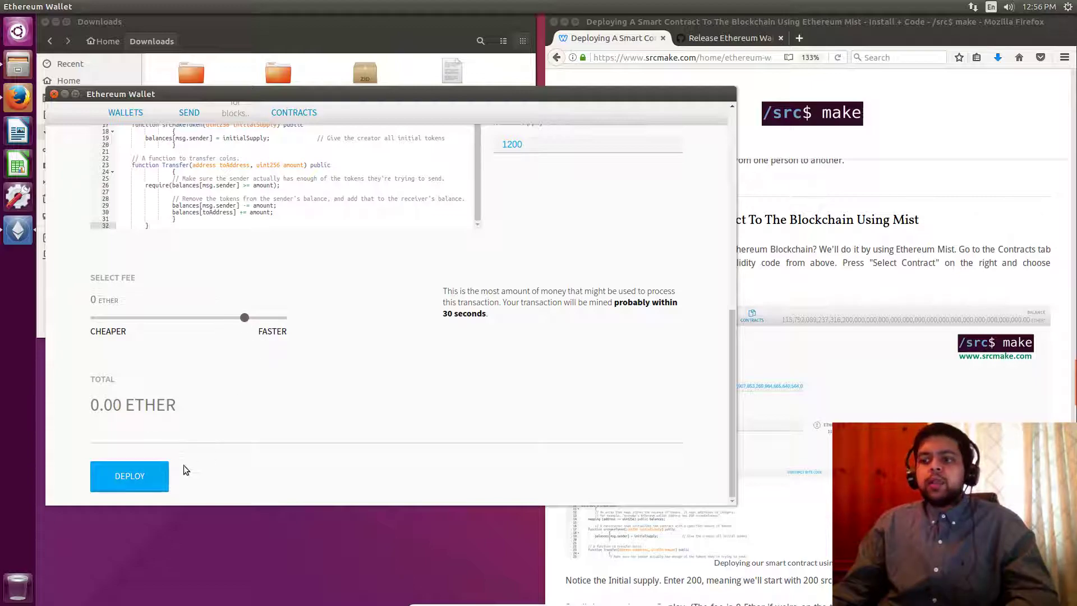
pyautogui.click(135, 476)
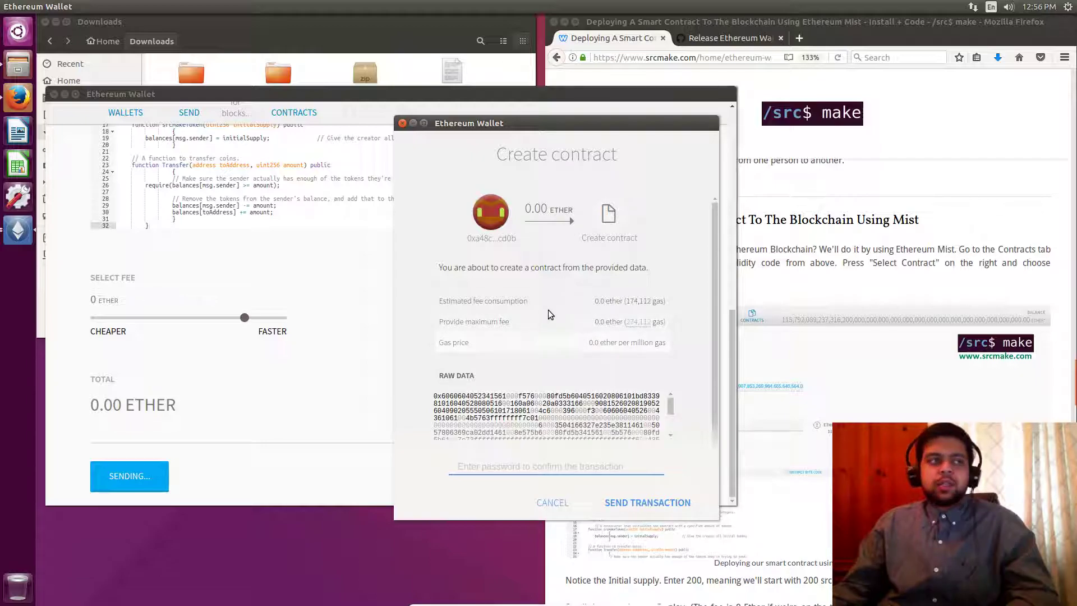
pyautogui.click(647, 504)
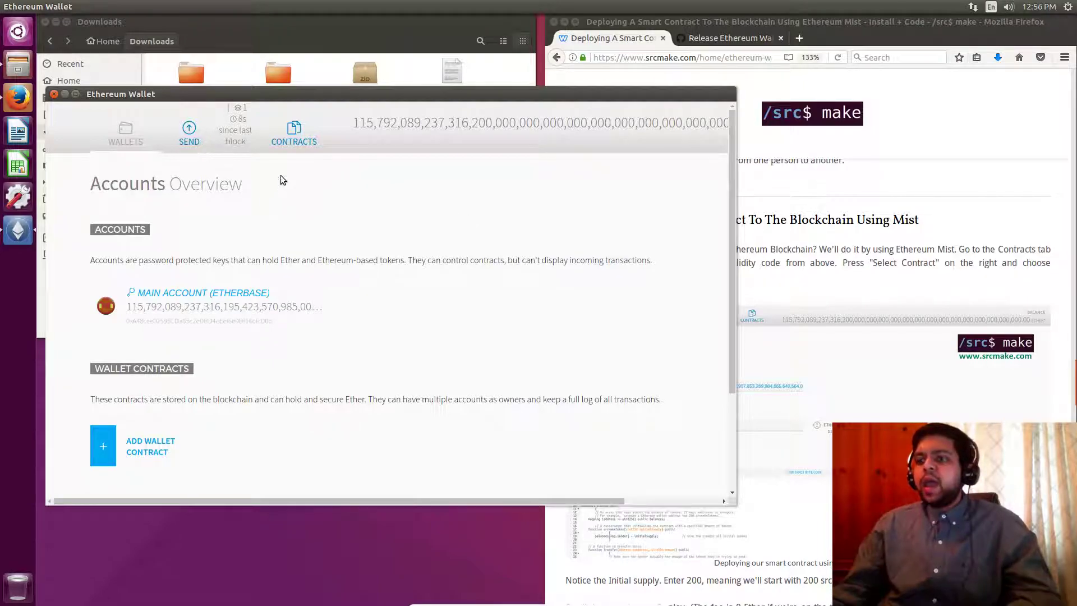
# Step: Maximize the Ethereum Wallet window and open a fresh form for deploying a new contract from the Contracts page
pyautogui.click(75, 93)
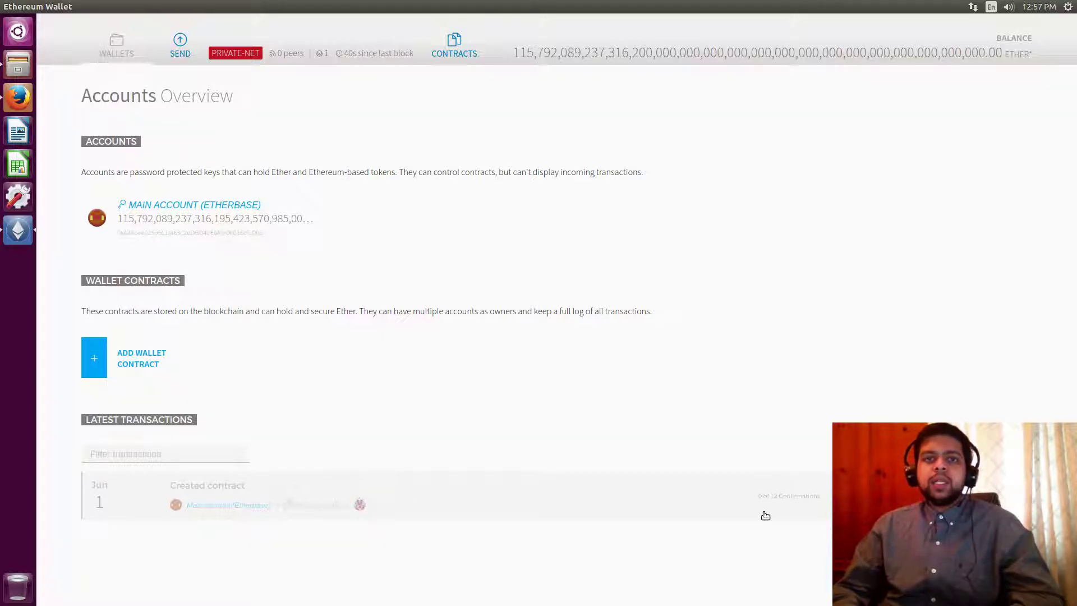
pyautogui.click(464, 66)
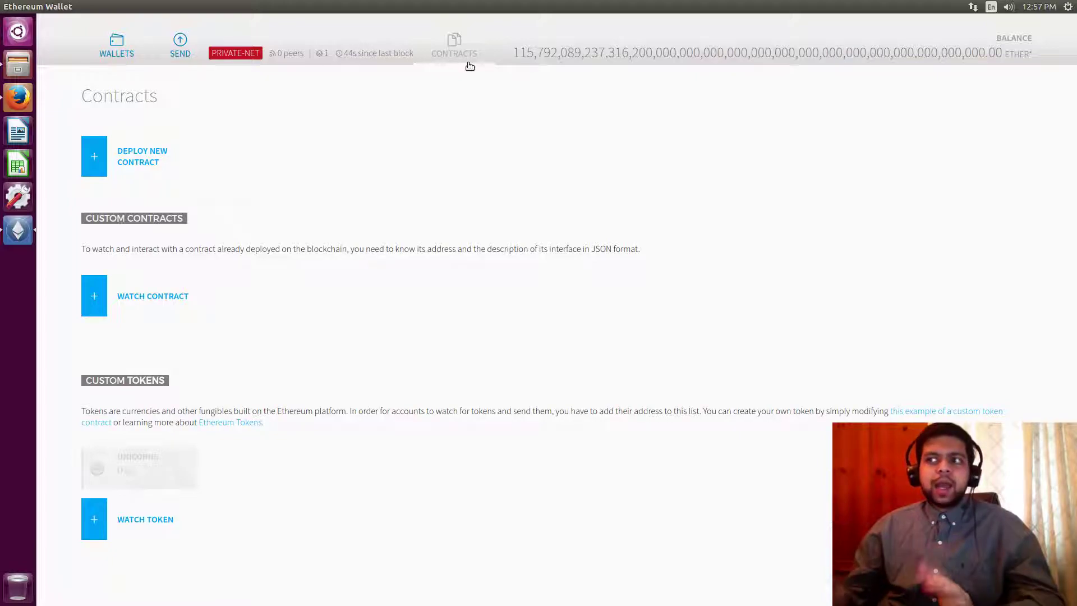
pyautogui.click(163, 152)
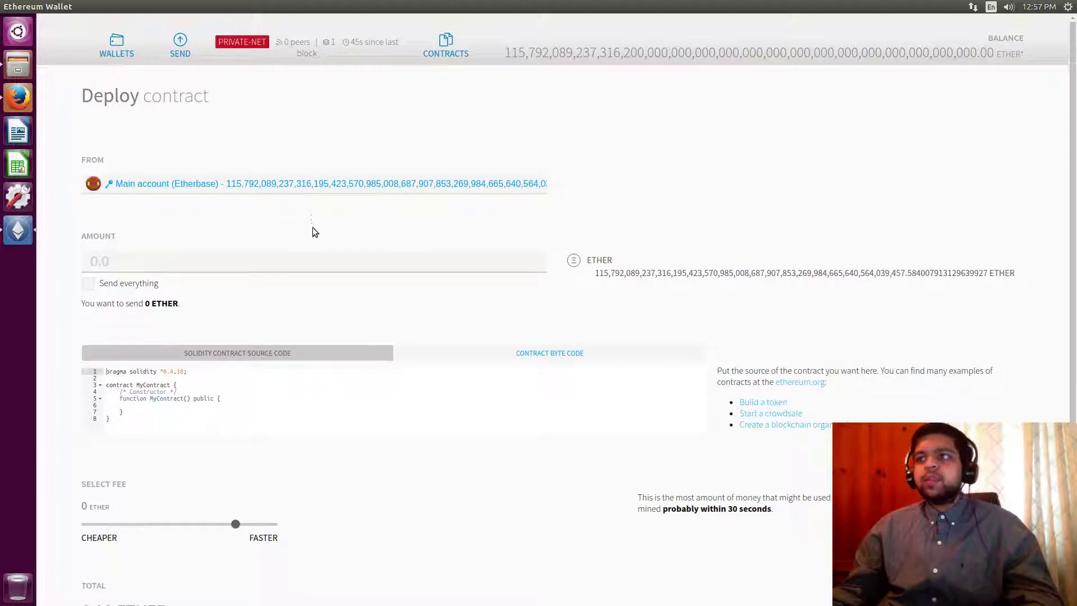
# Step: Replace the default Solidity source code in the new deployment form with the copied srcmakeToken code
pyautogui.click(289, 386)
pyautogui.hotkey('ctrl', 'a')
pyautogui.hotkey('ctrl', 'v')
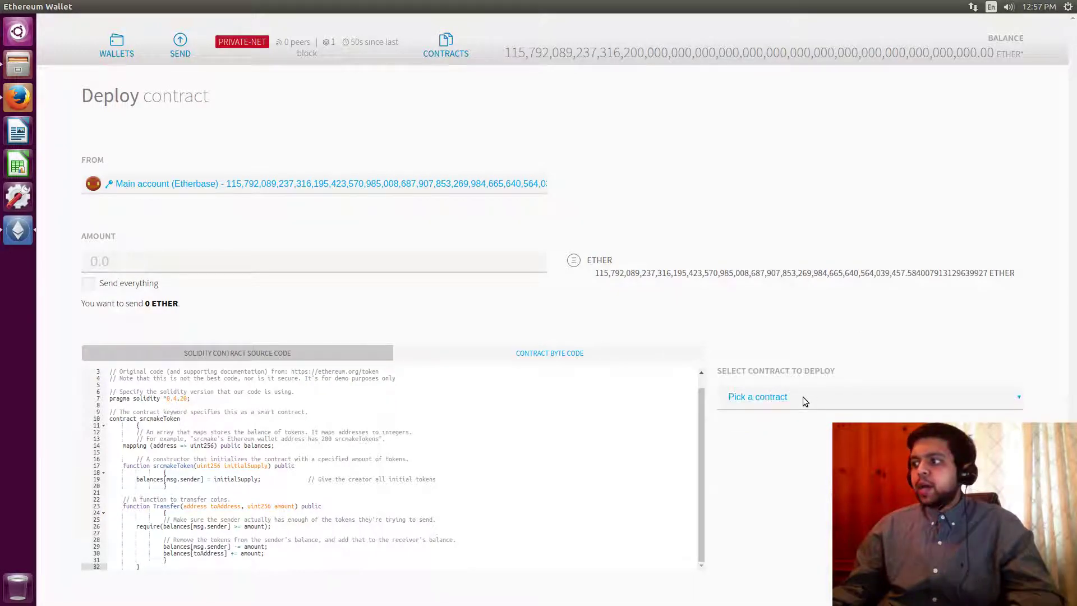
# Step: Select srcmake Token as the contract to deploy and set its initial supply to 100
pyautogui.click(804, 398)
pyautogui.click(789, 429)
pyautogui.click(755, 486)
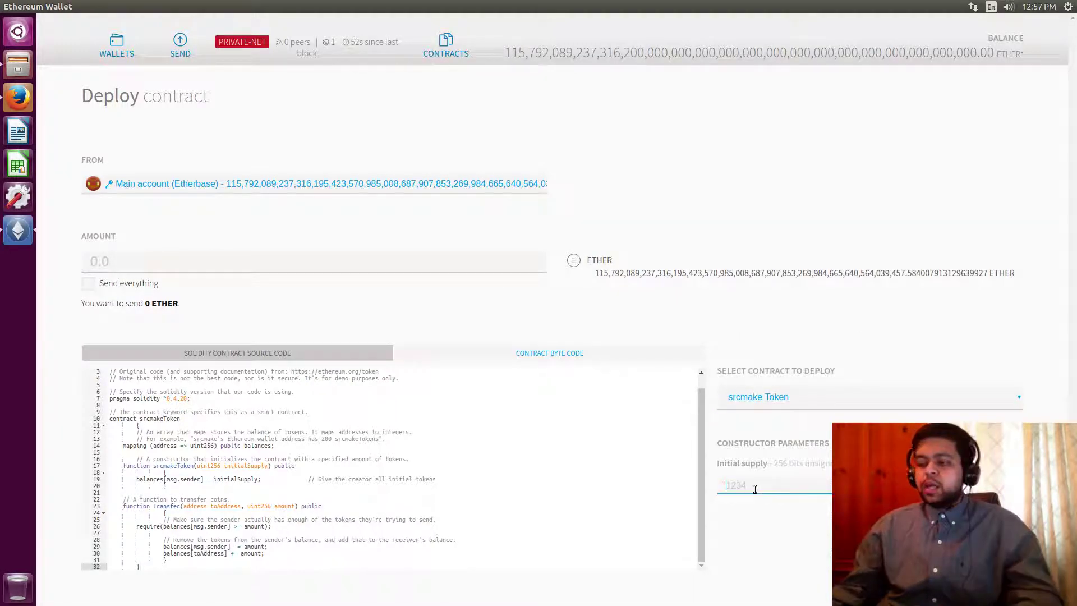
pyautogui.write('100')
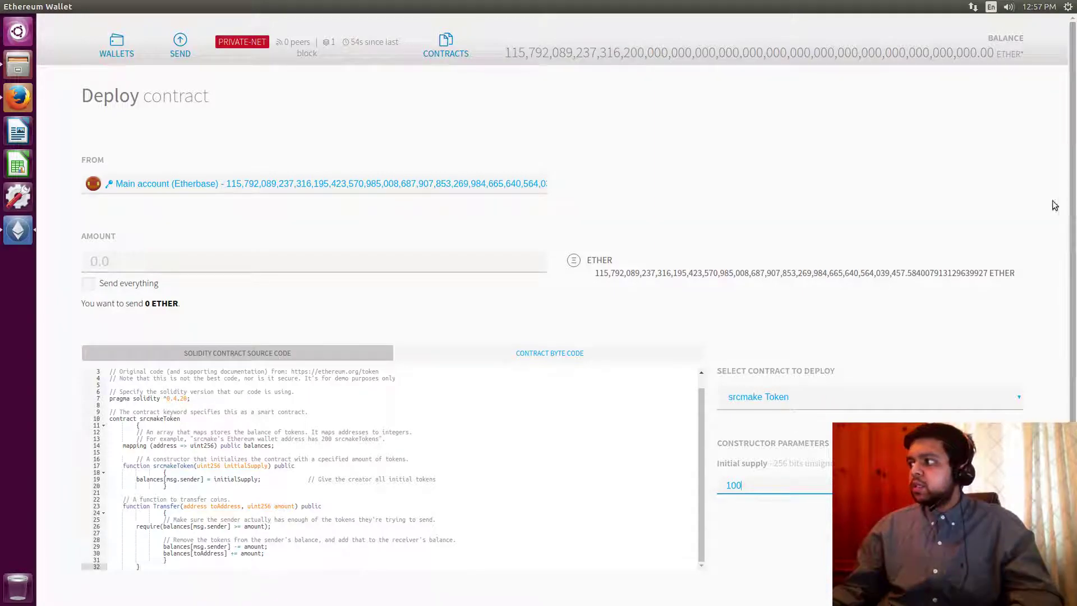
# Step: Deploy the second srcmake Token contract and send its contract creation transaction
pyautogui.click(1063, 221)
pyautogui.moveTo(1072, 239); pyautogui.dragTo(1059, 408)
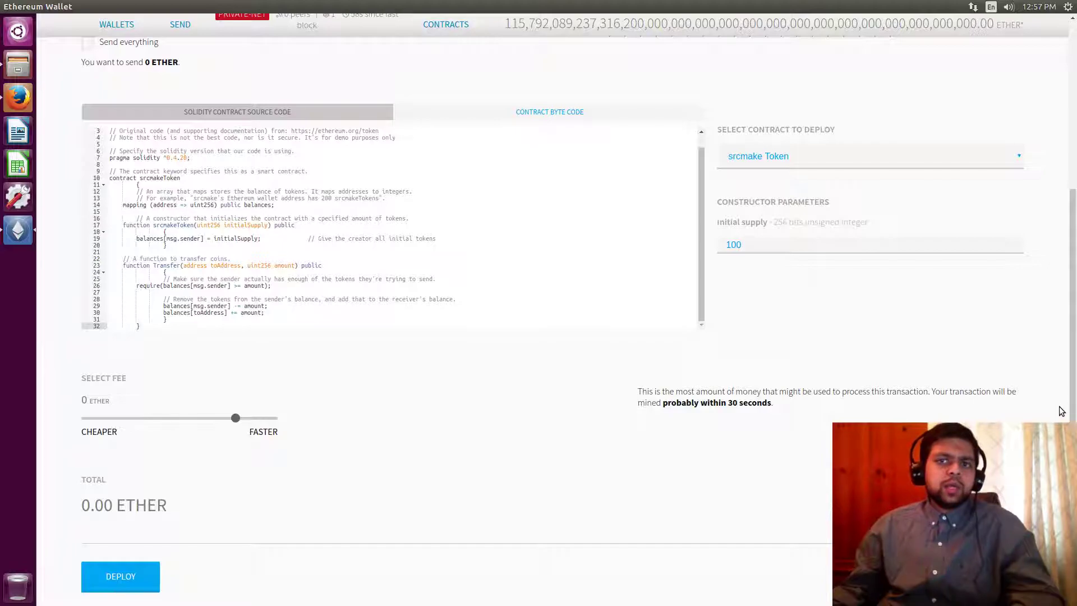
pyautogui.click(119, 575)
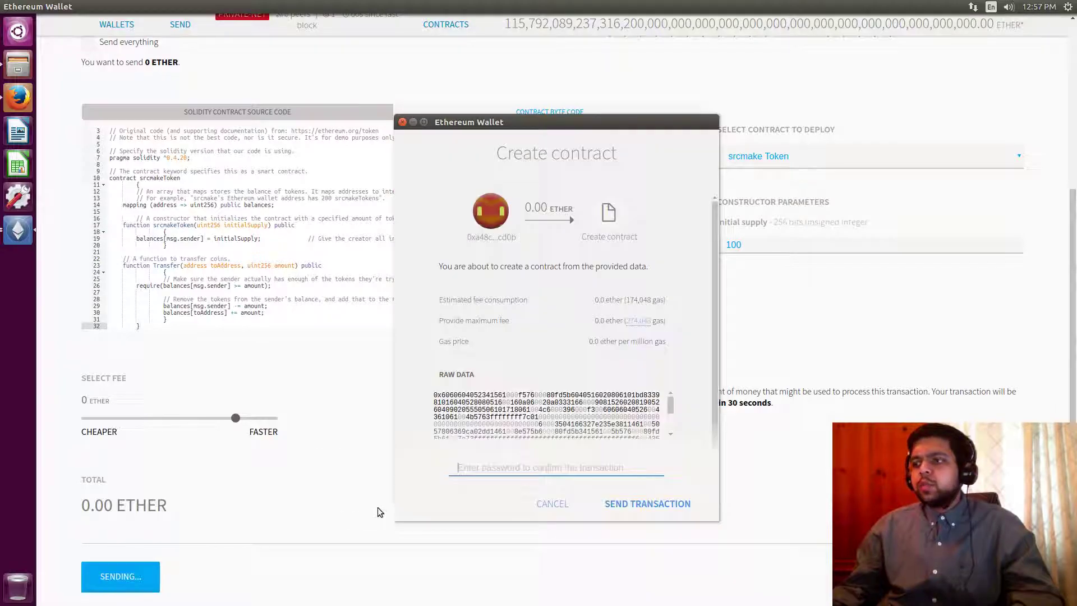
pyautogui.click(627, 497)
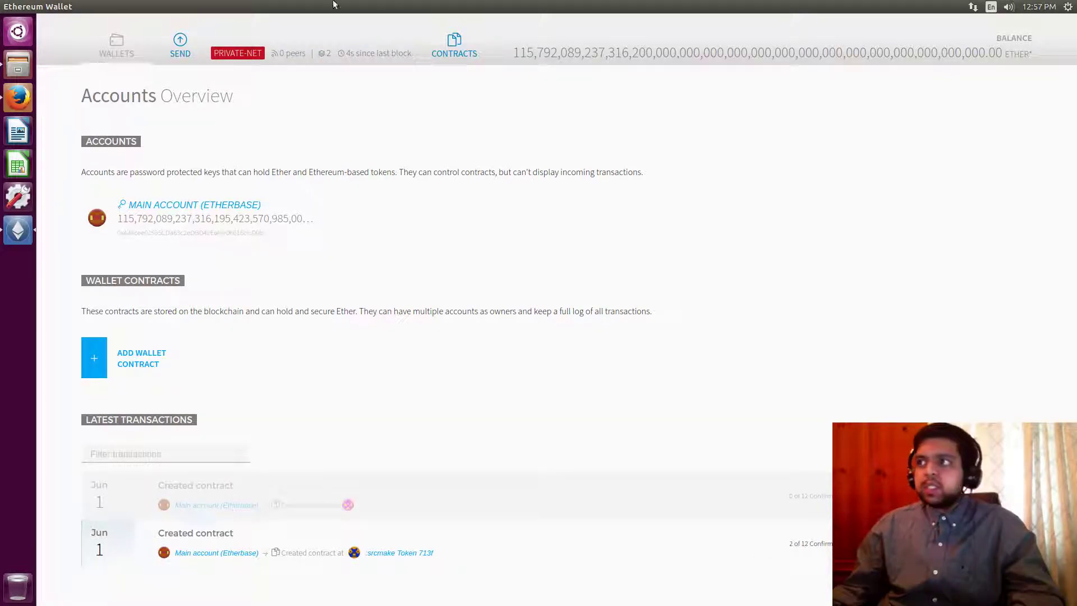
# Step: Restore the Ethereum Wallet window to its smaller size and examine the latest transactions in the accounts overview
pyautogui.doubleClick(440, 6)
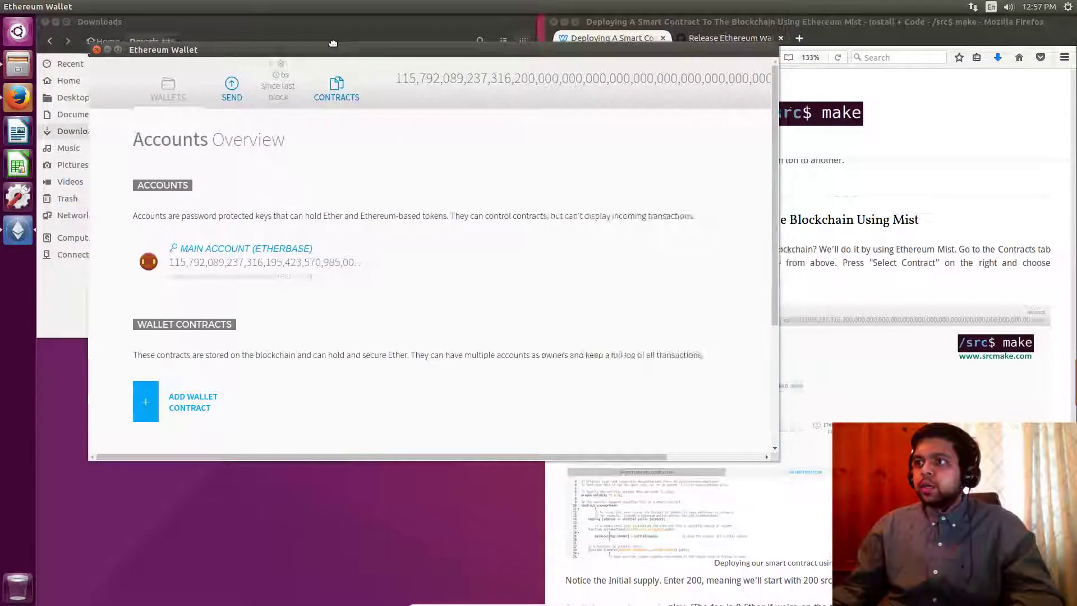
pyautogui.moveTo(715, 200); pyautogui.dragTo(711, 370)
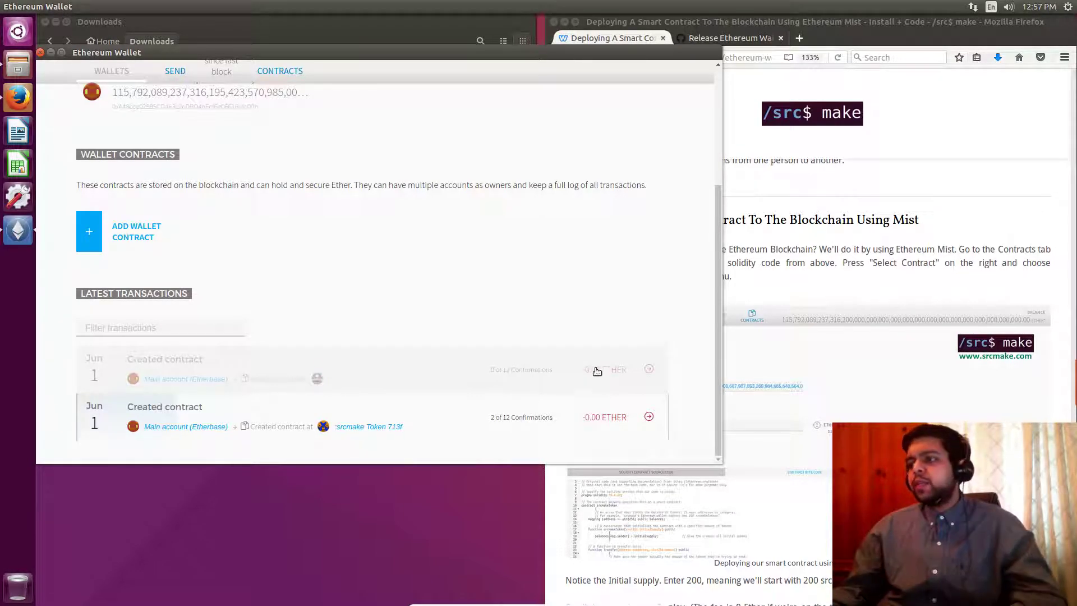
pyautogui.moveTo(715, 313); pyautogui.dragTo(716, 315)
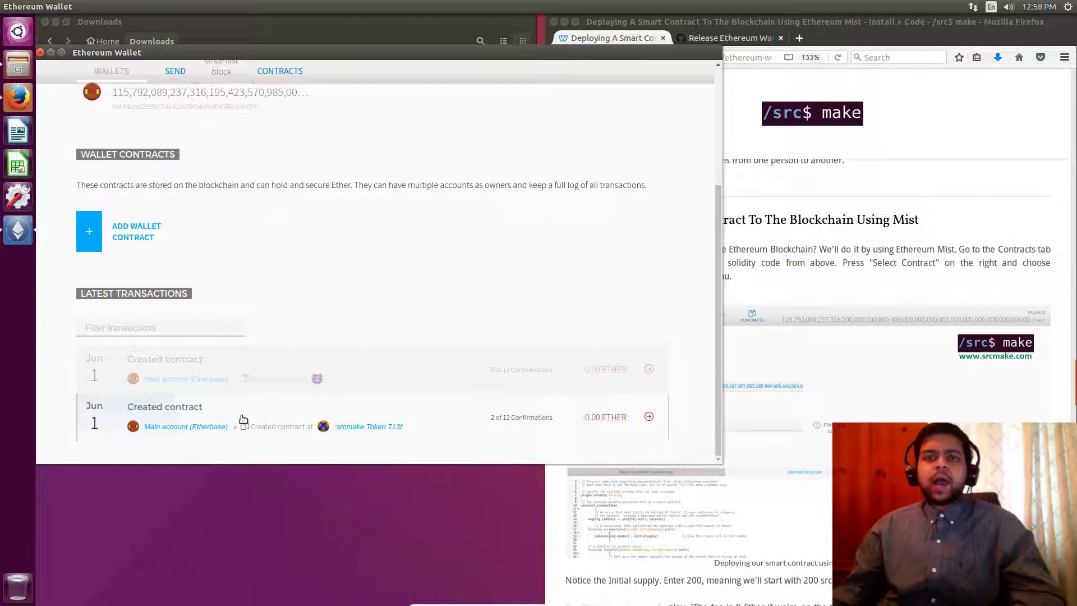
# Step: Open the deployed srcmake Token contract from the Contracts page and choose Transfer as the function to write
pyautogui.click(274, 72)
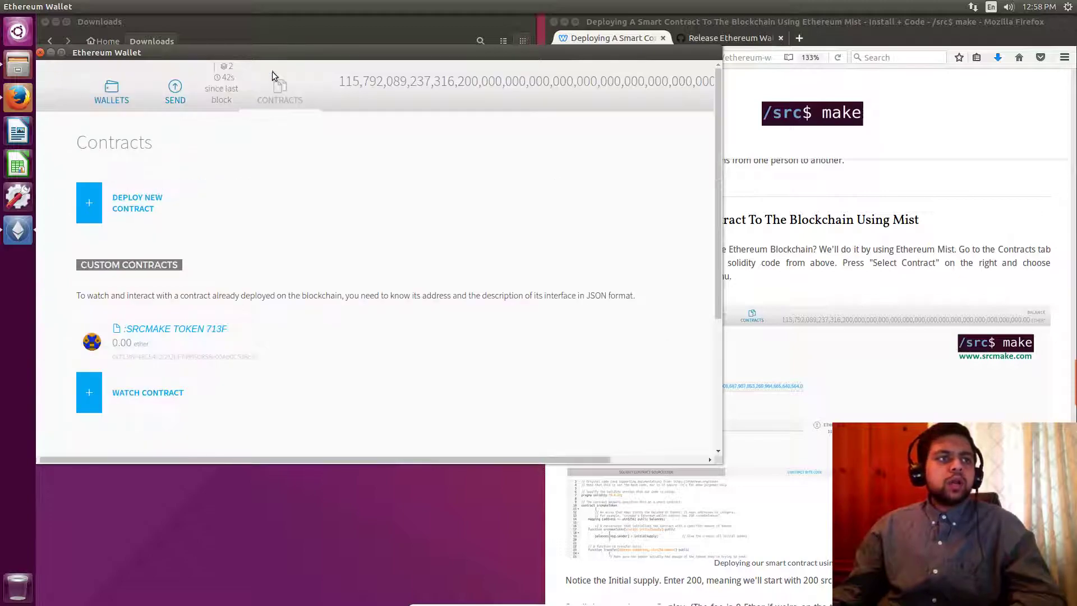
pyautogui.click(160, 341)
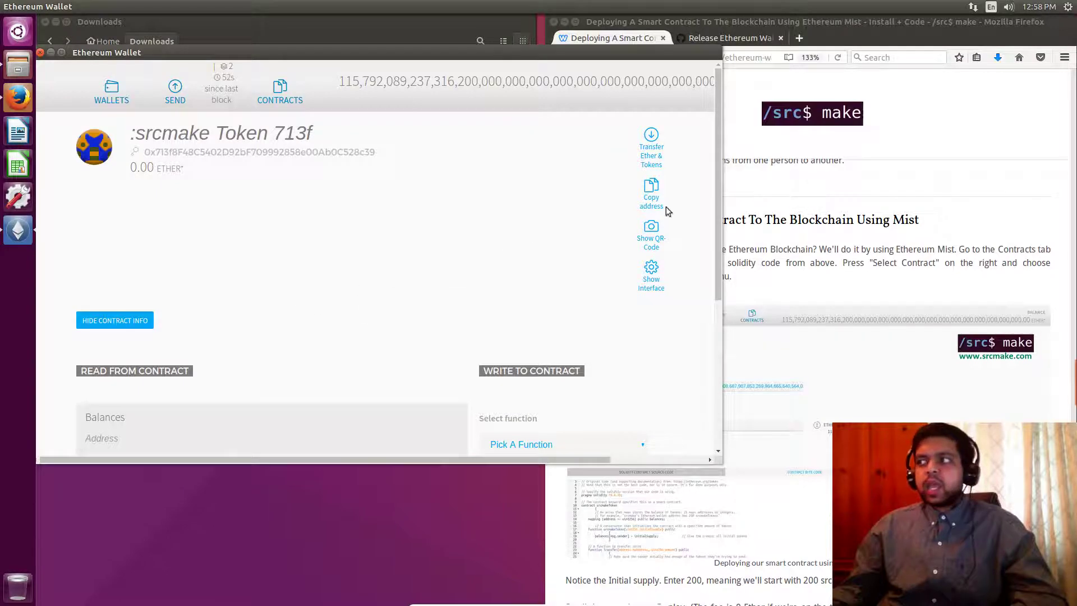
pyautogui.moveTo(714, 169); pyautogui.dragTo(719, 287)
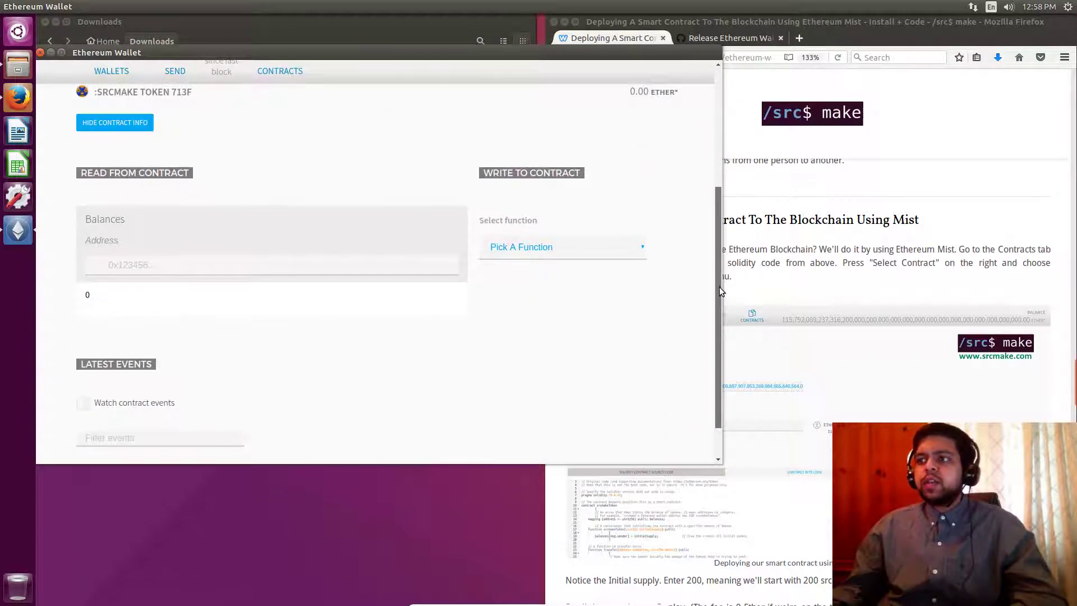
pyautogui.click(608, 247)
pyautogui.click(551, 278)
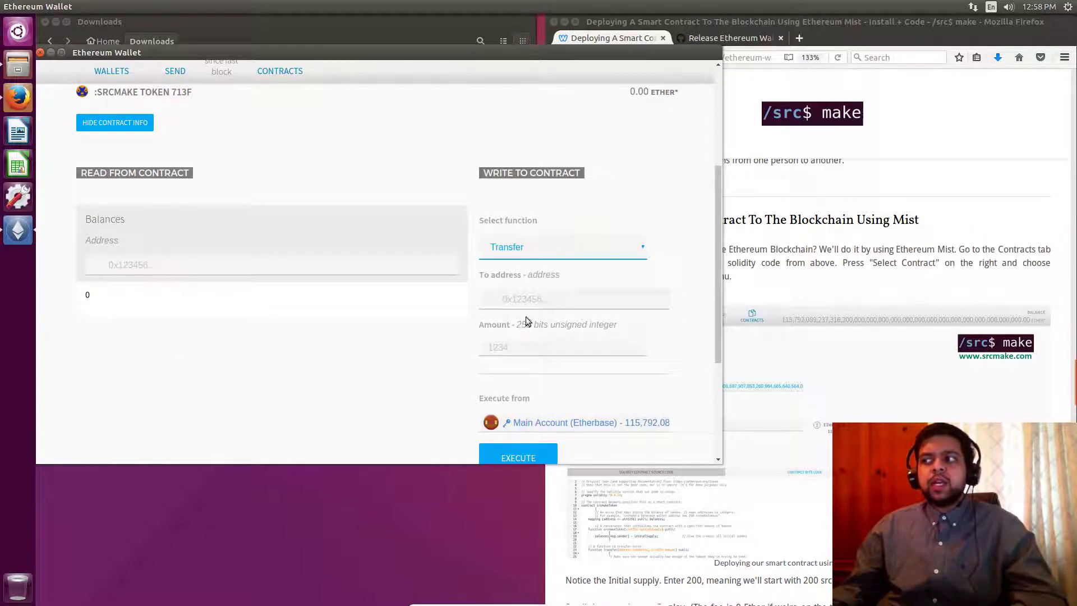
# Step: Fill in the Transfer function with r4r as the recipient address and 100 as the amount
pyautogui.click(513, 303)
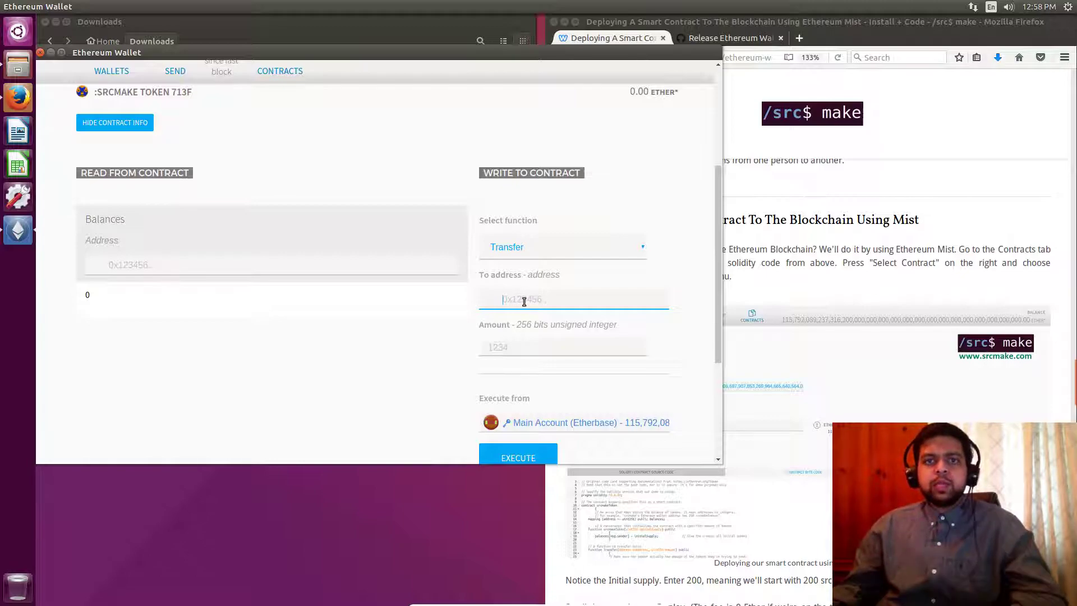
pyautogui.click(517, 343)
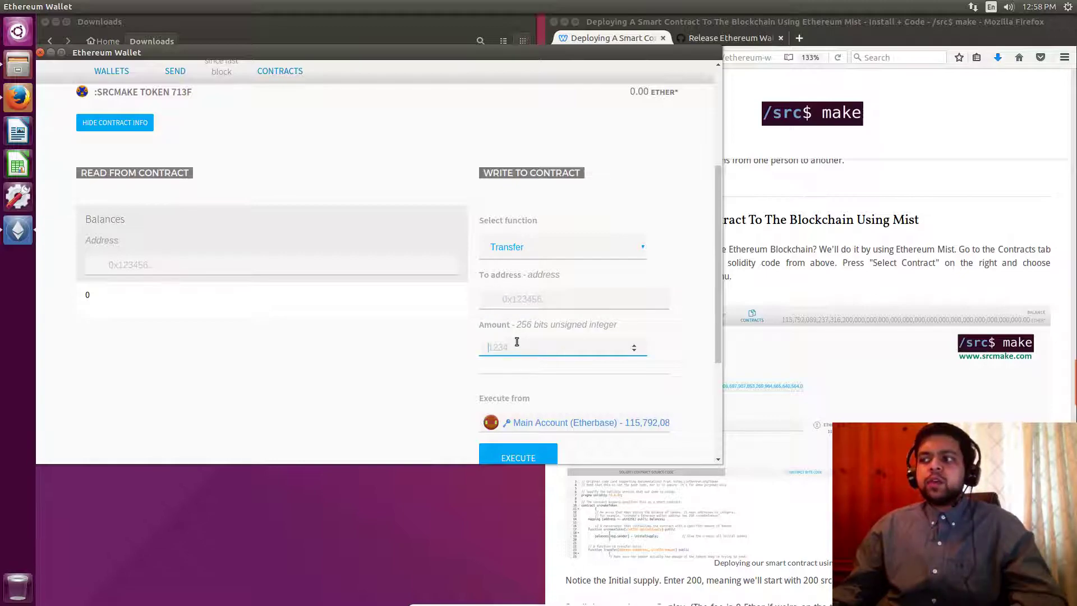
pyautogui.moveTo(718, 264); pyautogui.dragTo(716, 298)
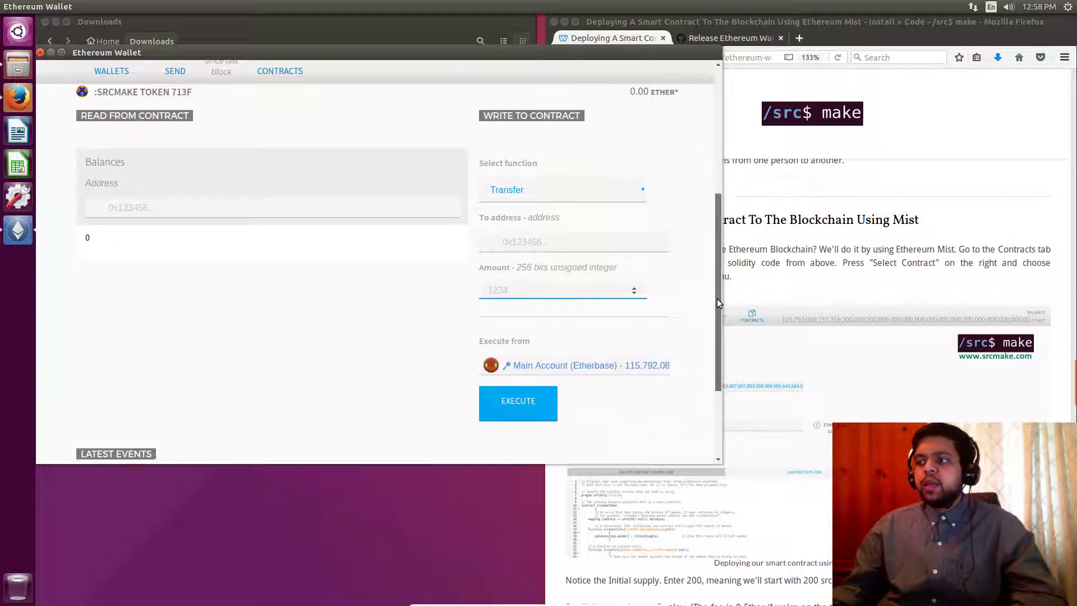
pyautogui.click(544, 232)
pyautogui.write('r4r')
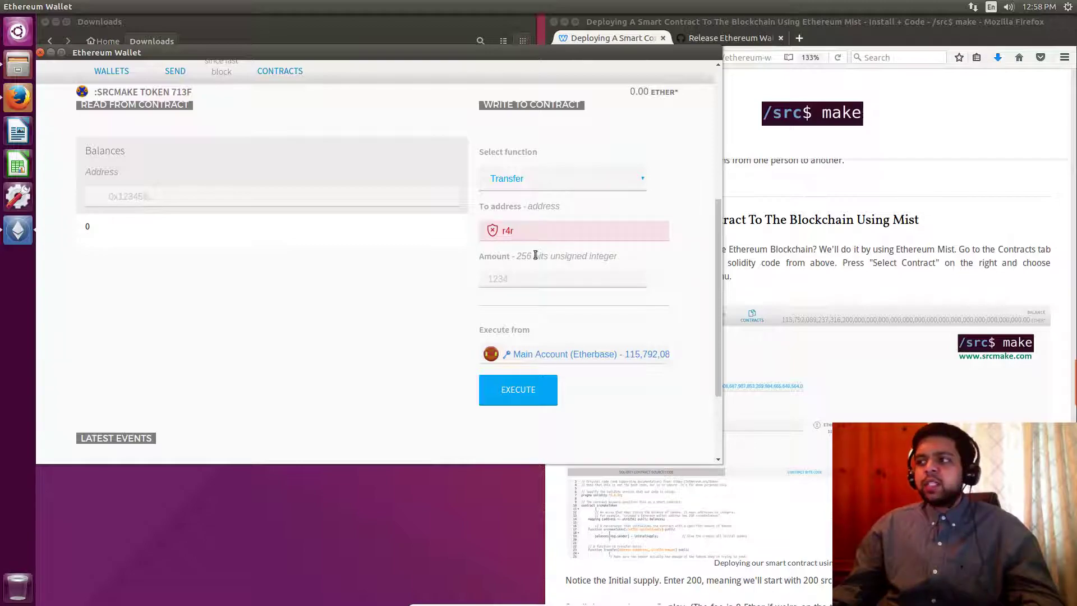
pyautogui.click(520, 272)
pyautogui.write('100')
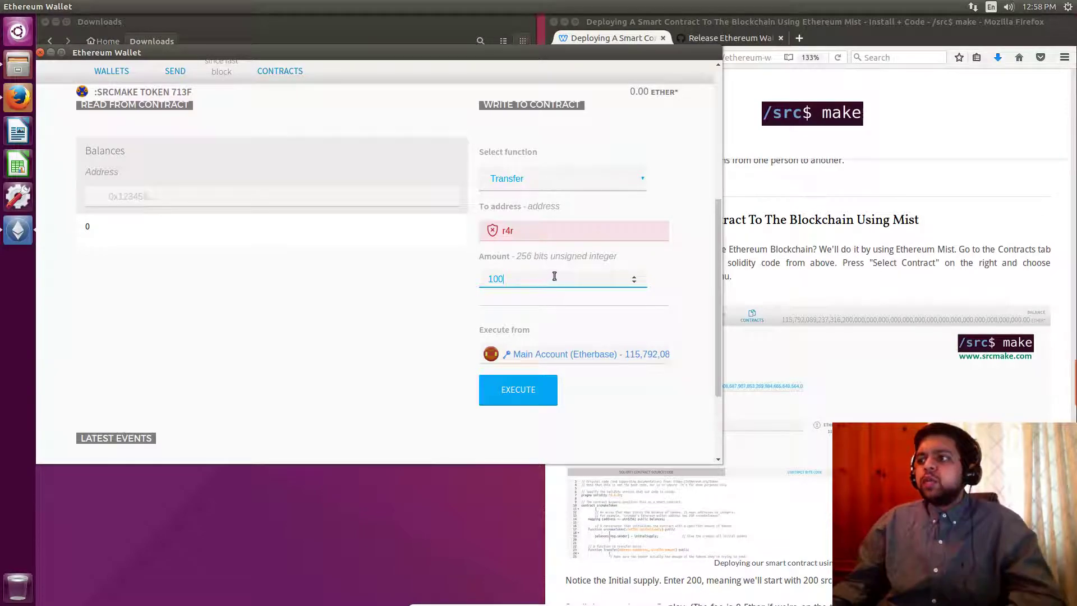
pyautogui.click(565, 181)
pyautogui.click(426, 245)
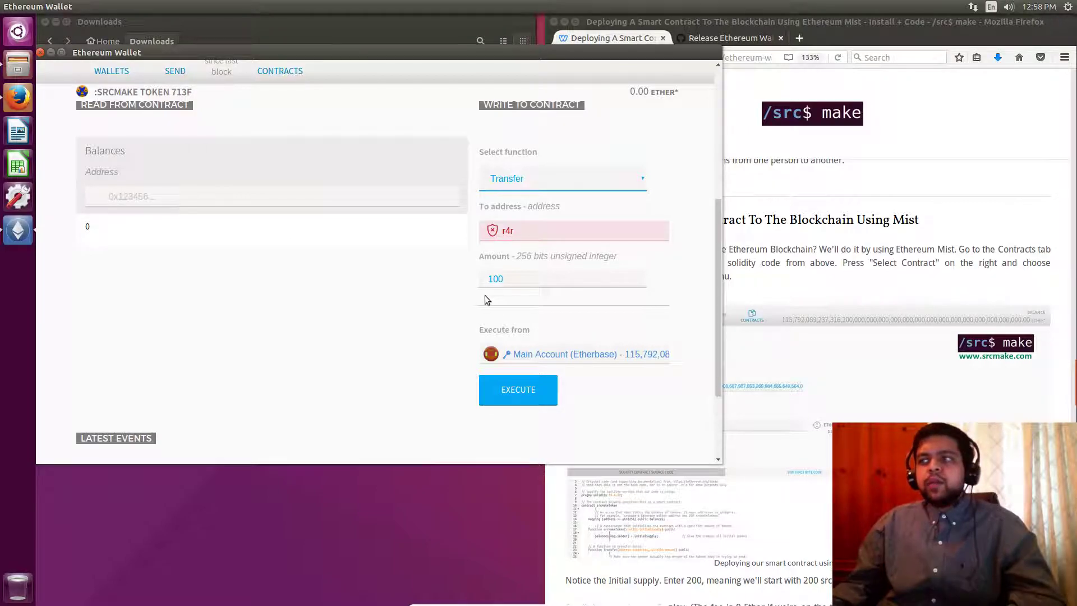
pyautogui.click(412, 286)
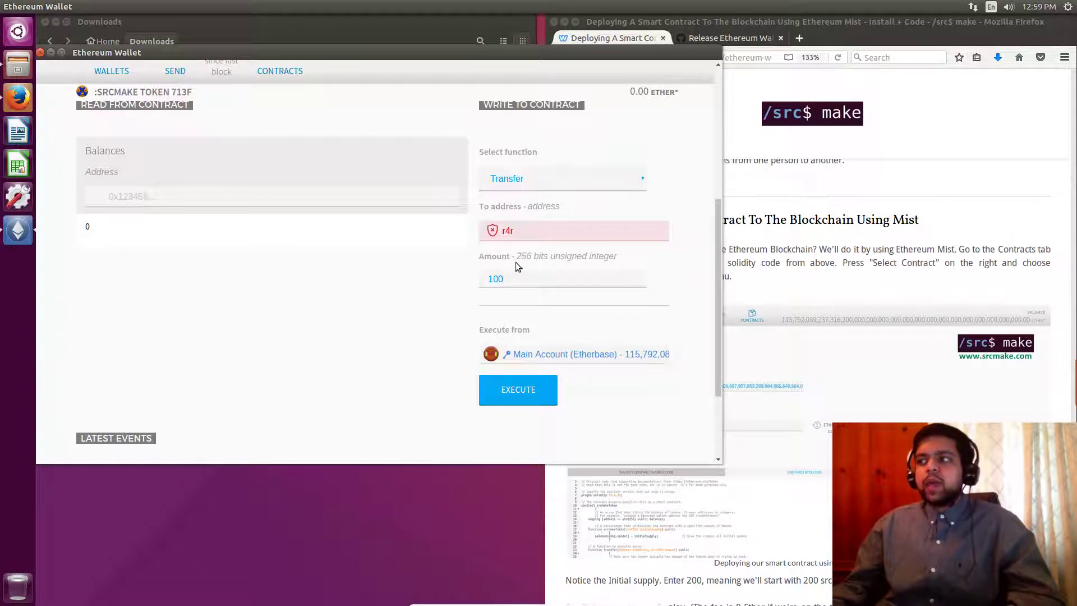
pyautogui.click(526, 184)
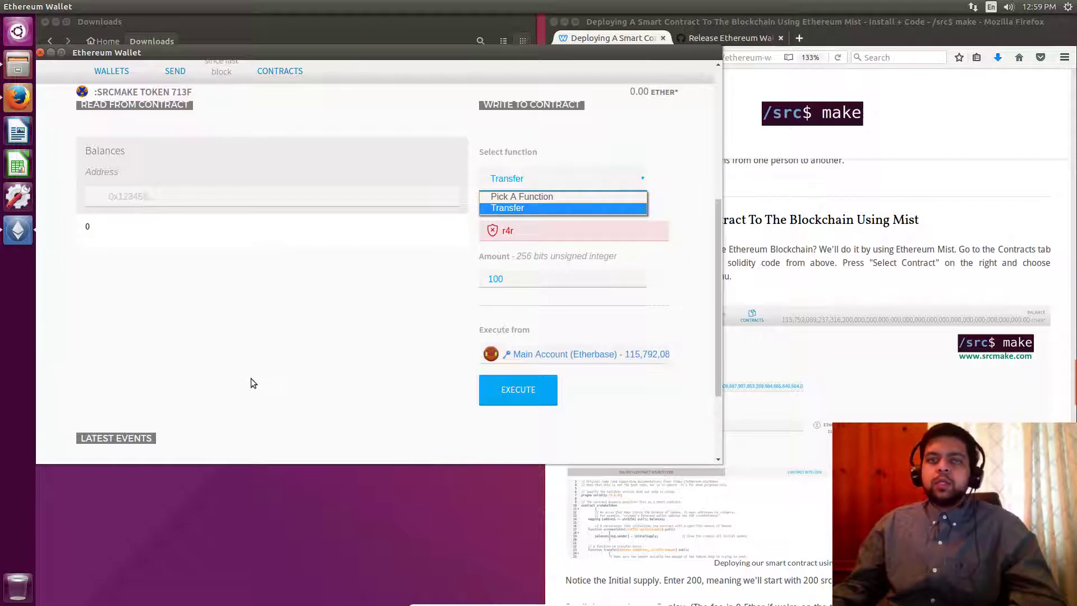
pyautogui.click(589, 330)
# Step: Switch to Firefox and view the Solidity Tutorial and Conclusion sections of the srcmake article
pyautogui.click(828, 260)
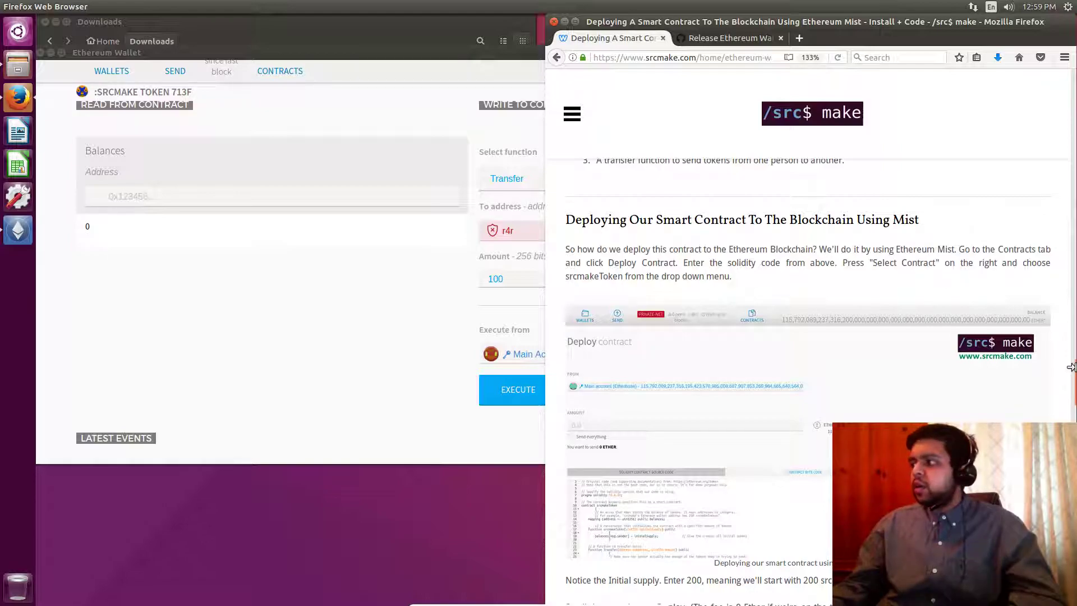
pyautogui.moveTo(1073, 376); pyautogui.dragTo(1074, 457)
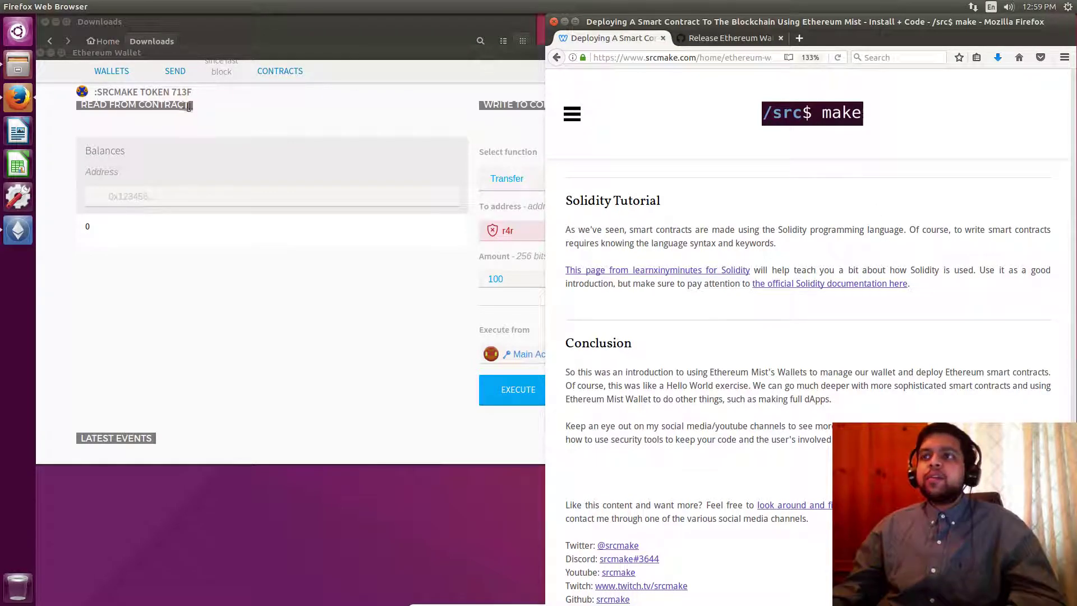
pyautogui.click(182, 294)
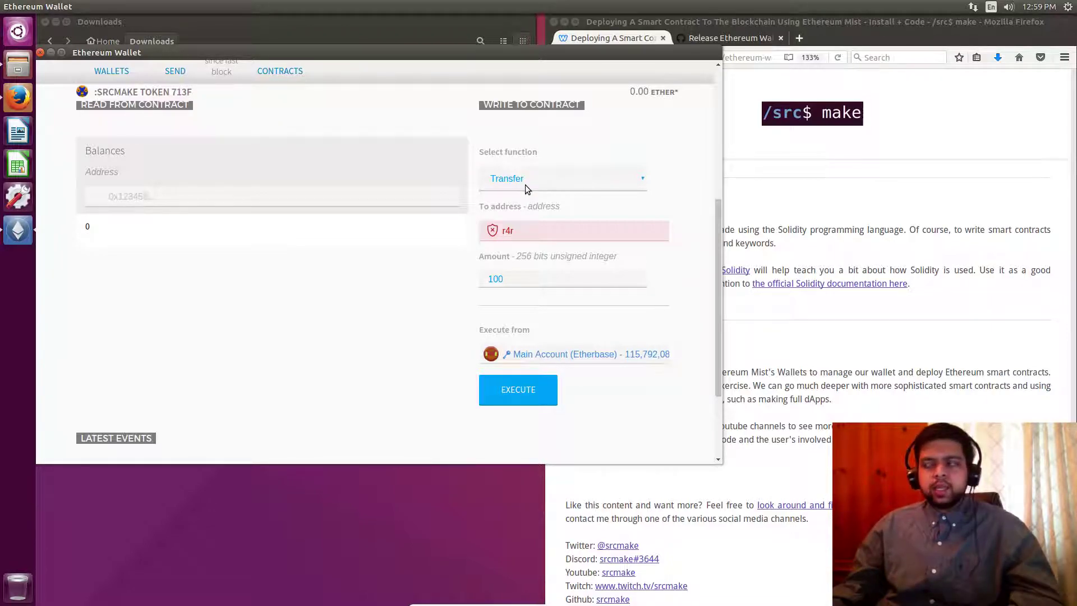
pyautogui.click(876, 388)
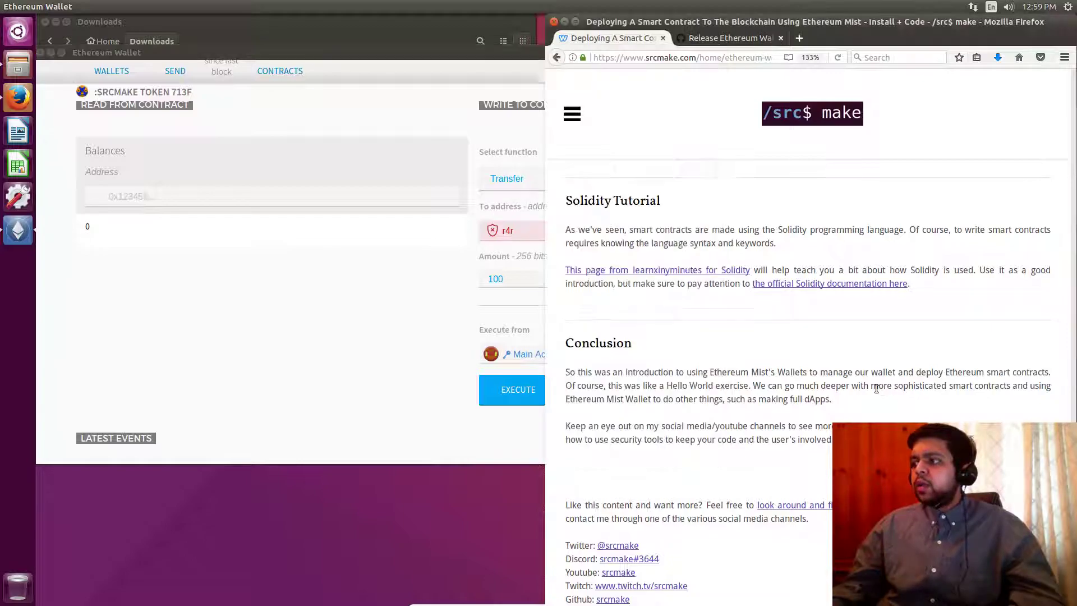
pyautogui.click(532, 301)
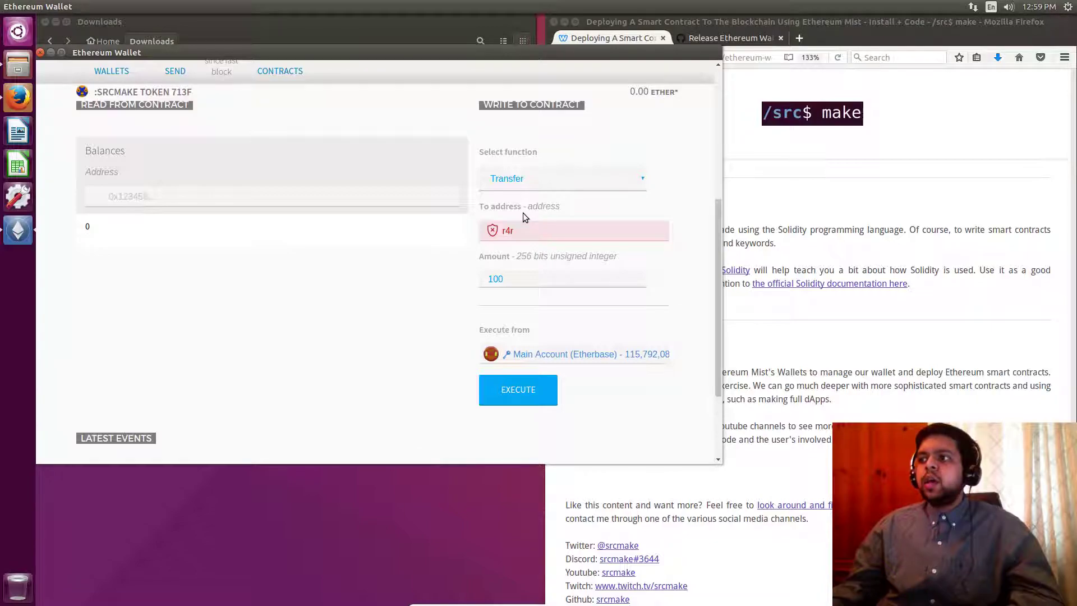
pyautogui.moveTo(533, 229); pyautogui.dragTo(357, 251)
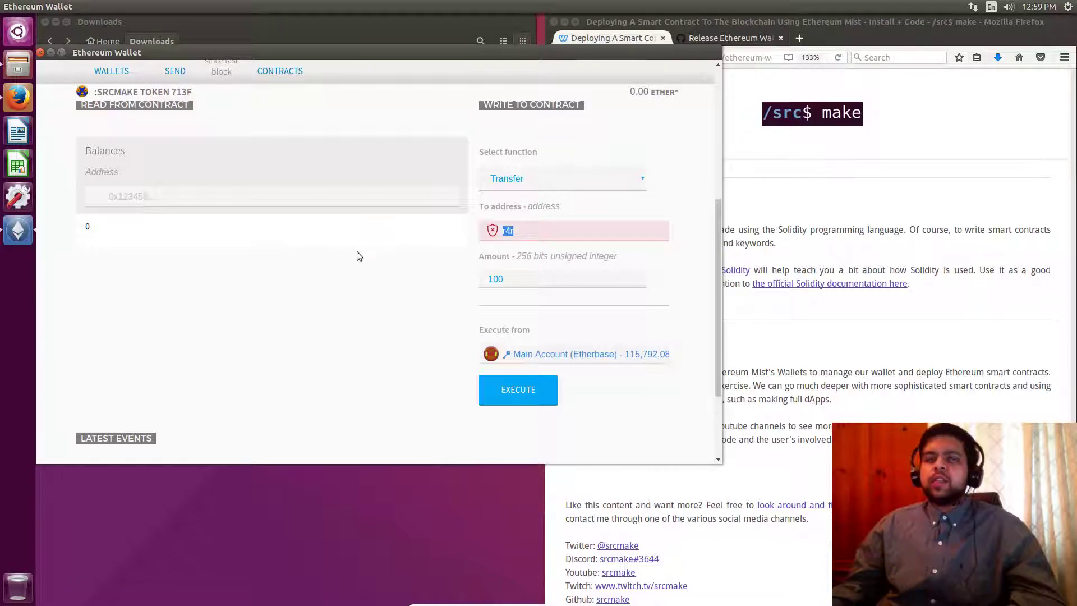
pyautogui.click(332, 290)
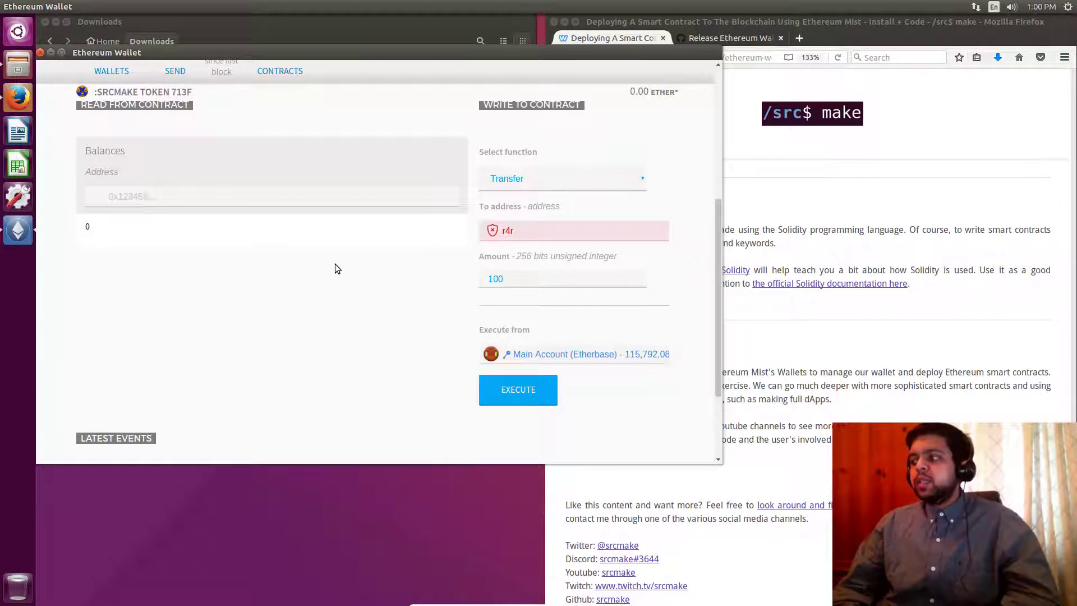
pyautogui.click(1019, 289)
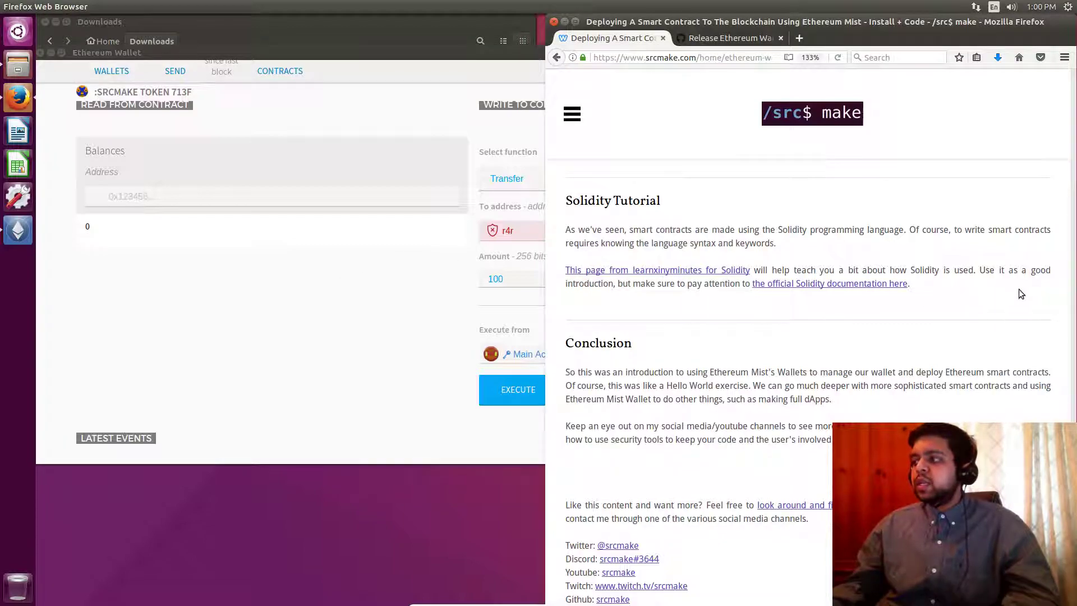